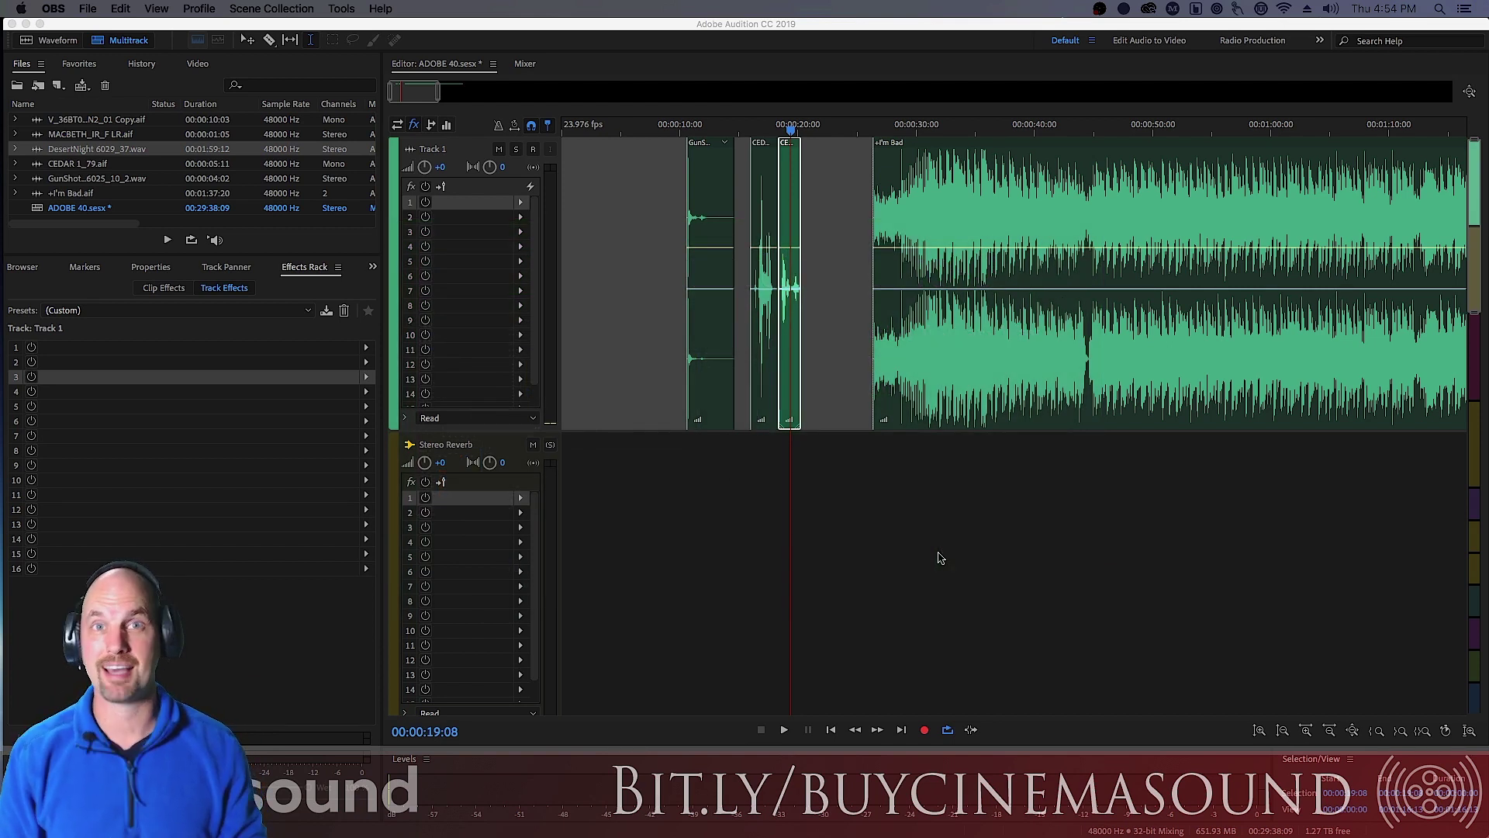
- Select Track 1 and play the gunshot clip, then stop playback
{"action": "left_click", "coordinate": [630, 285]}
{"action": "left_click_drag", "start_coordinate": [643, 285], "coordinate": [1018, 358]}
{"action": "left_click", "coordinate": [1100, 497]}
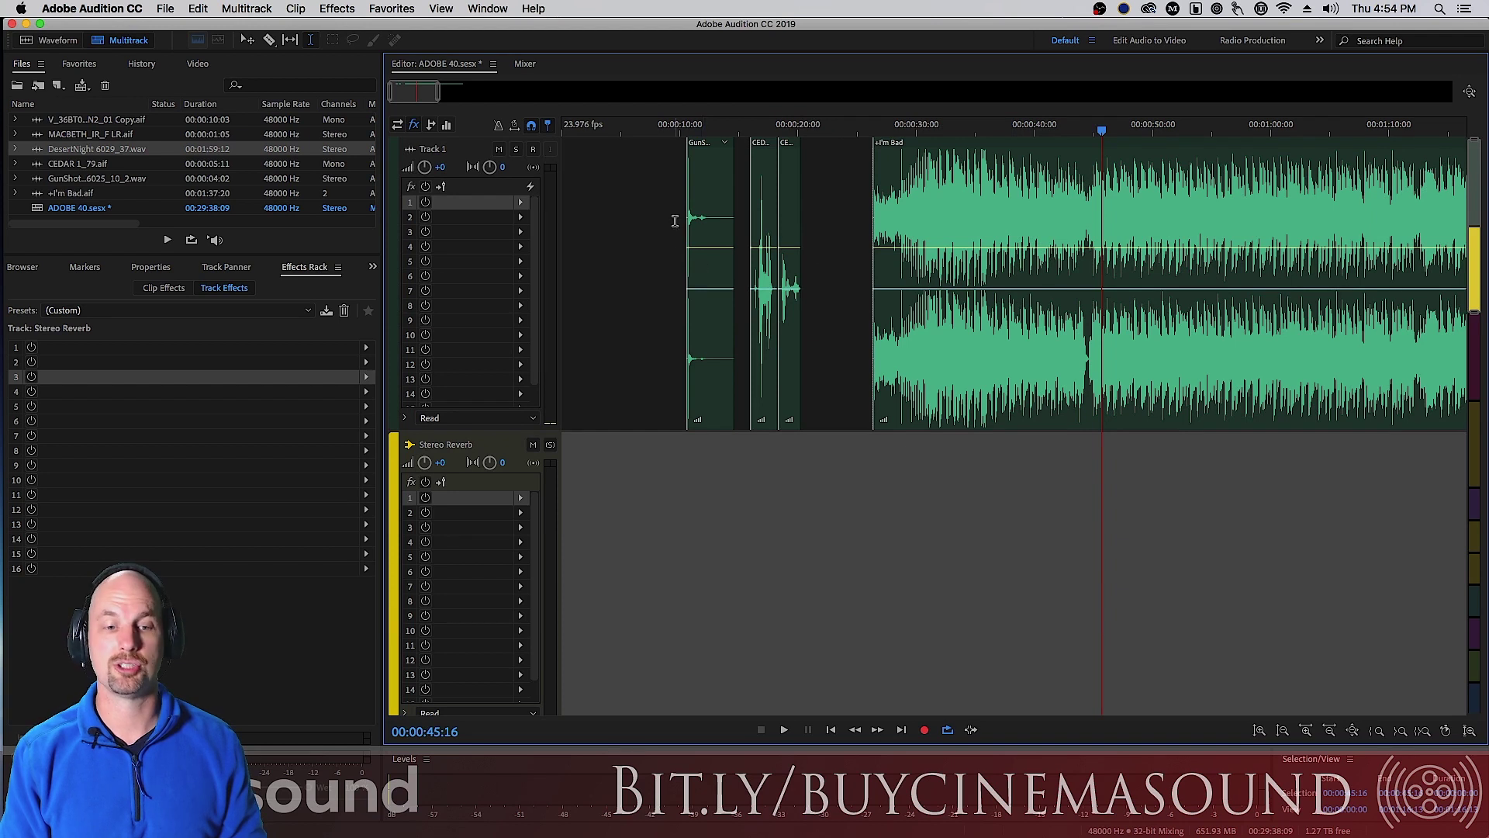
{"action": "left_click", "coordinate": [680, 219]}
{"action": "key", "text": "space"}
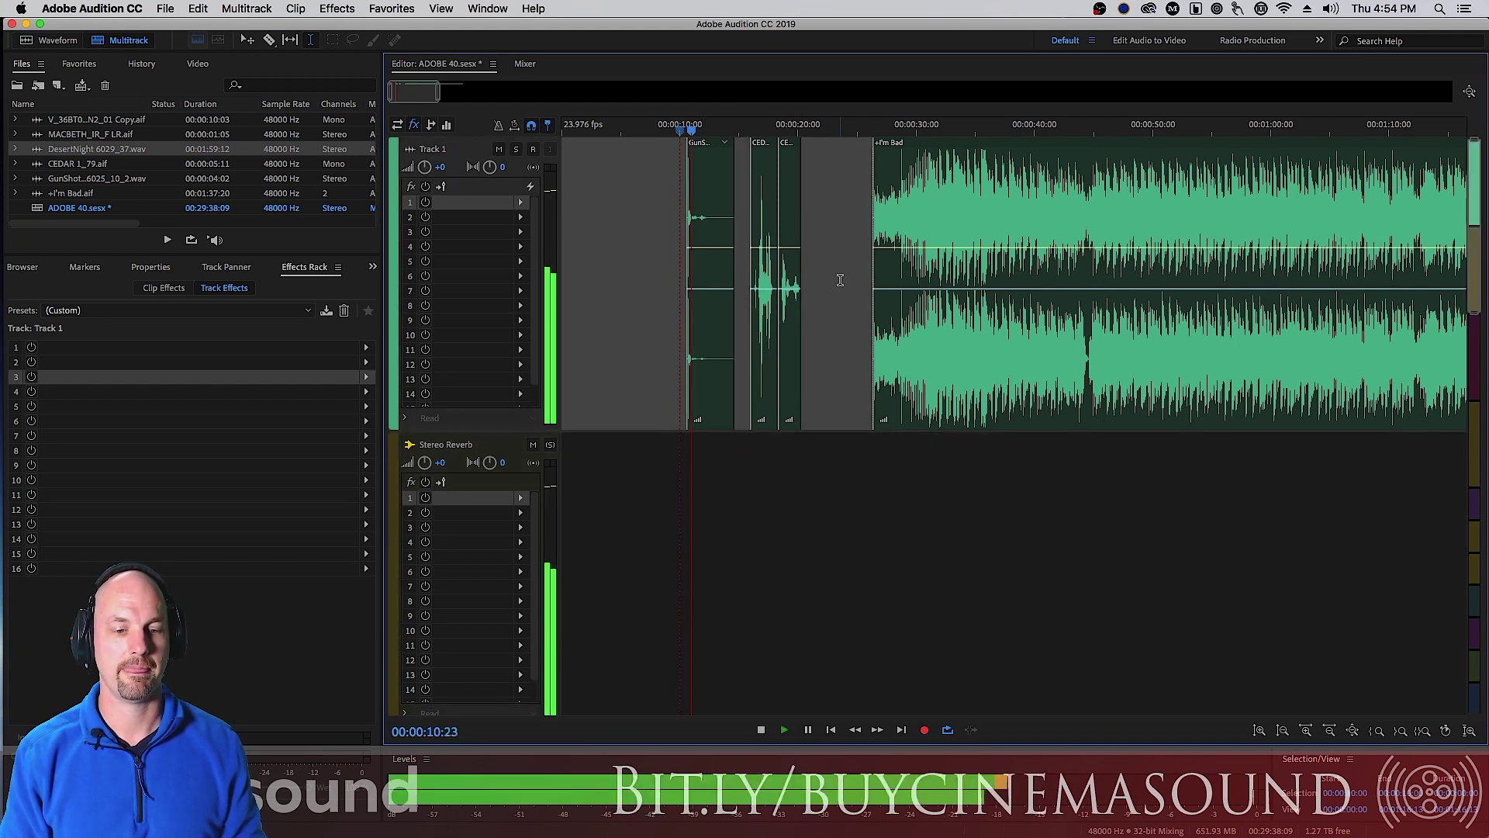
{"action": "key", "text": "space"}
- Play the I'm Bad music clip from its start, stopping back at 00:00:32:05
{"action": "left_click", "coordinate": [942, 205]}
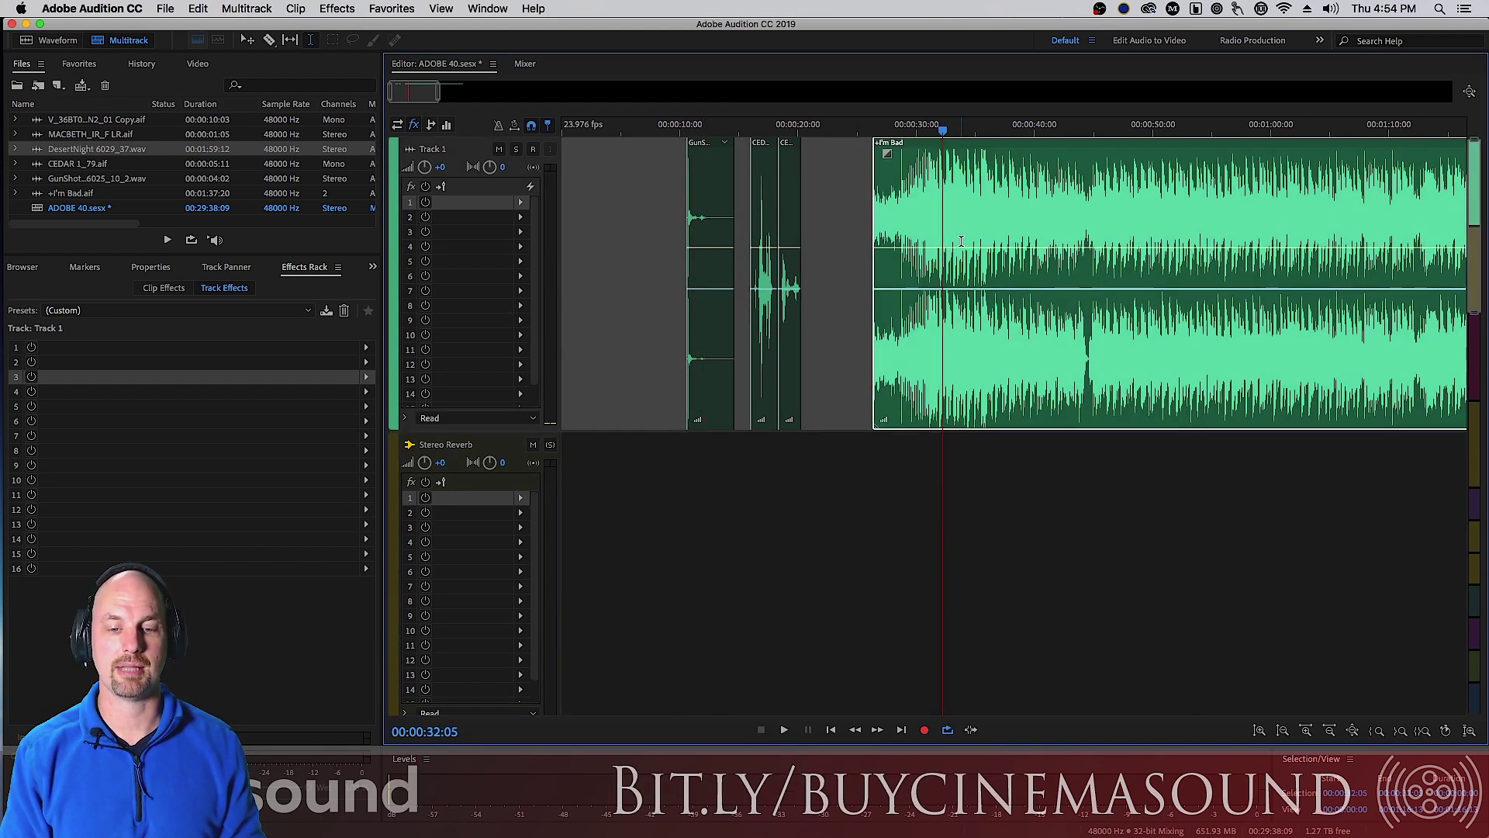
{"action": "key", "text": "space"}
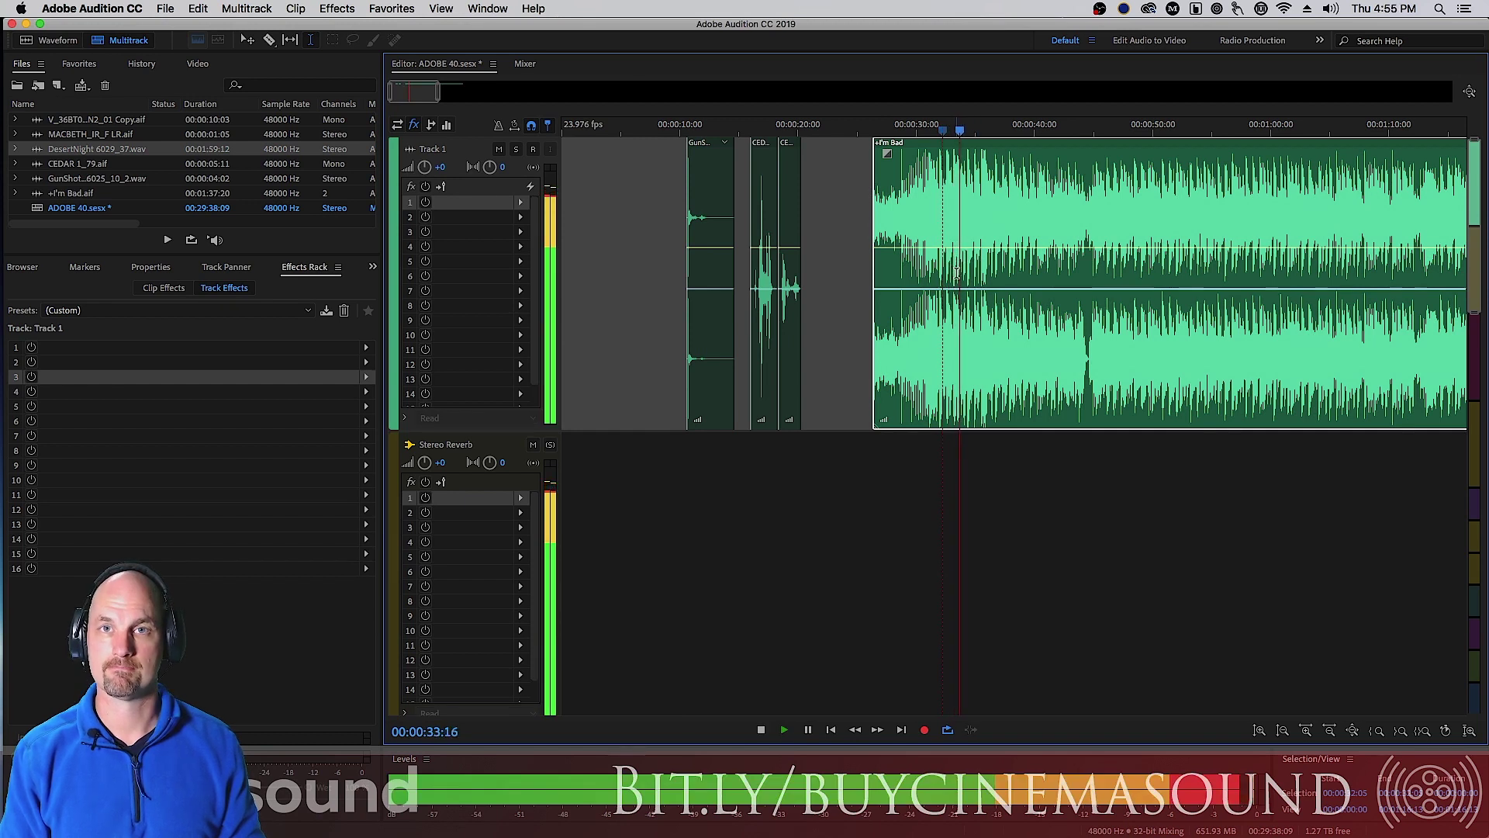
{"action": "key", "text": "space"}
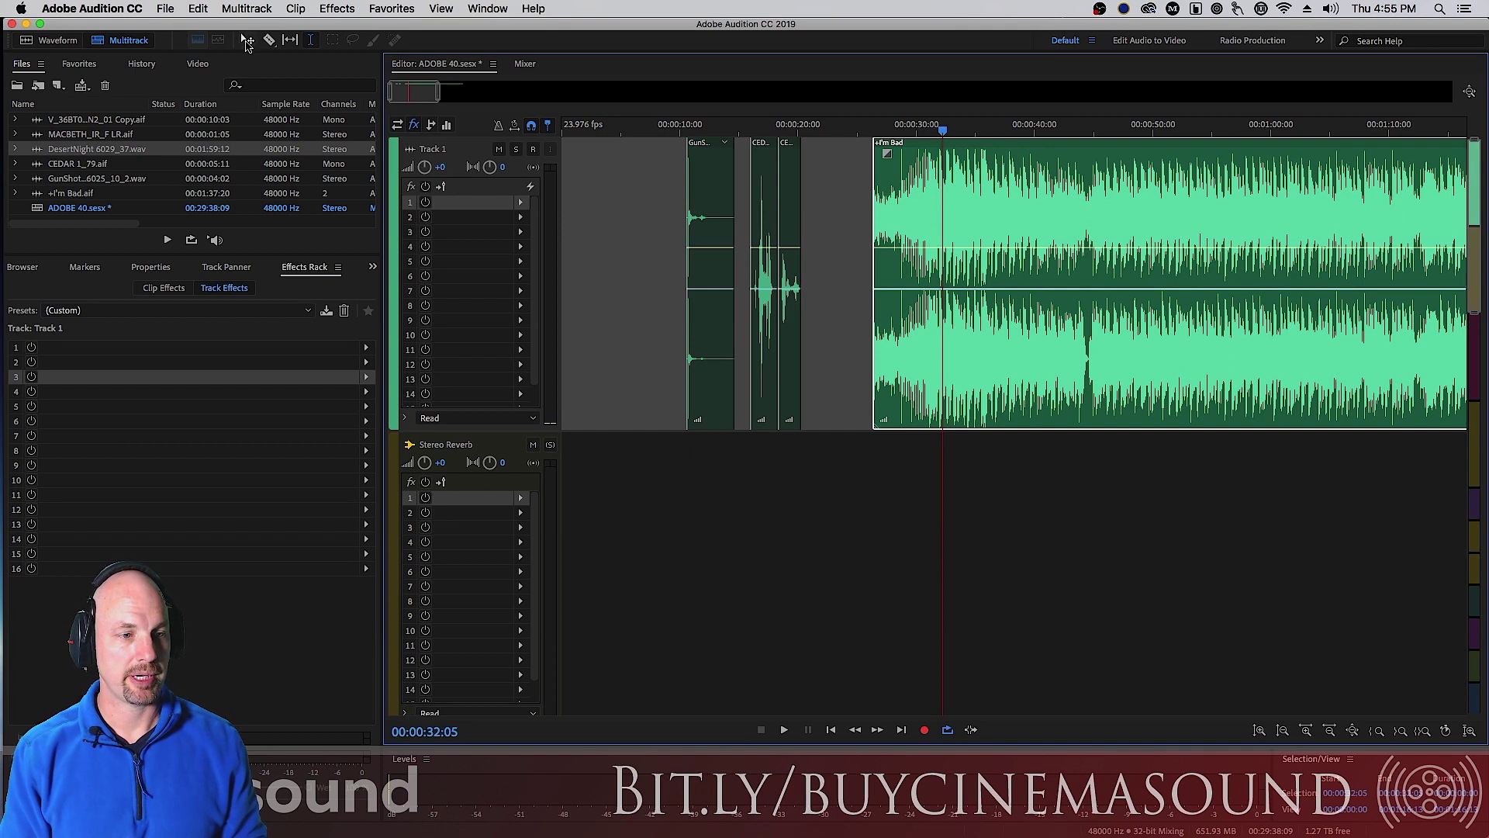
- Pick Stereo Expander from the effects list with the Stereo Reverb track selected
{"action": "left_click", "coordinate": [673, 502]}
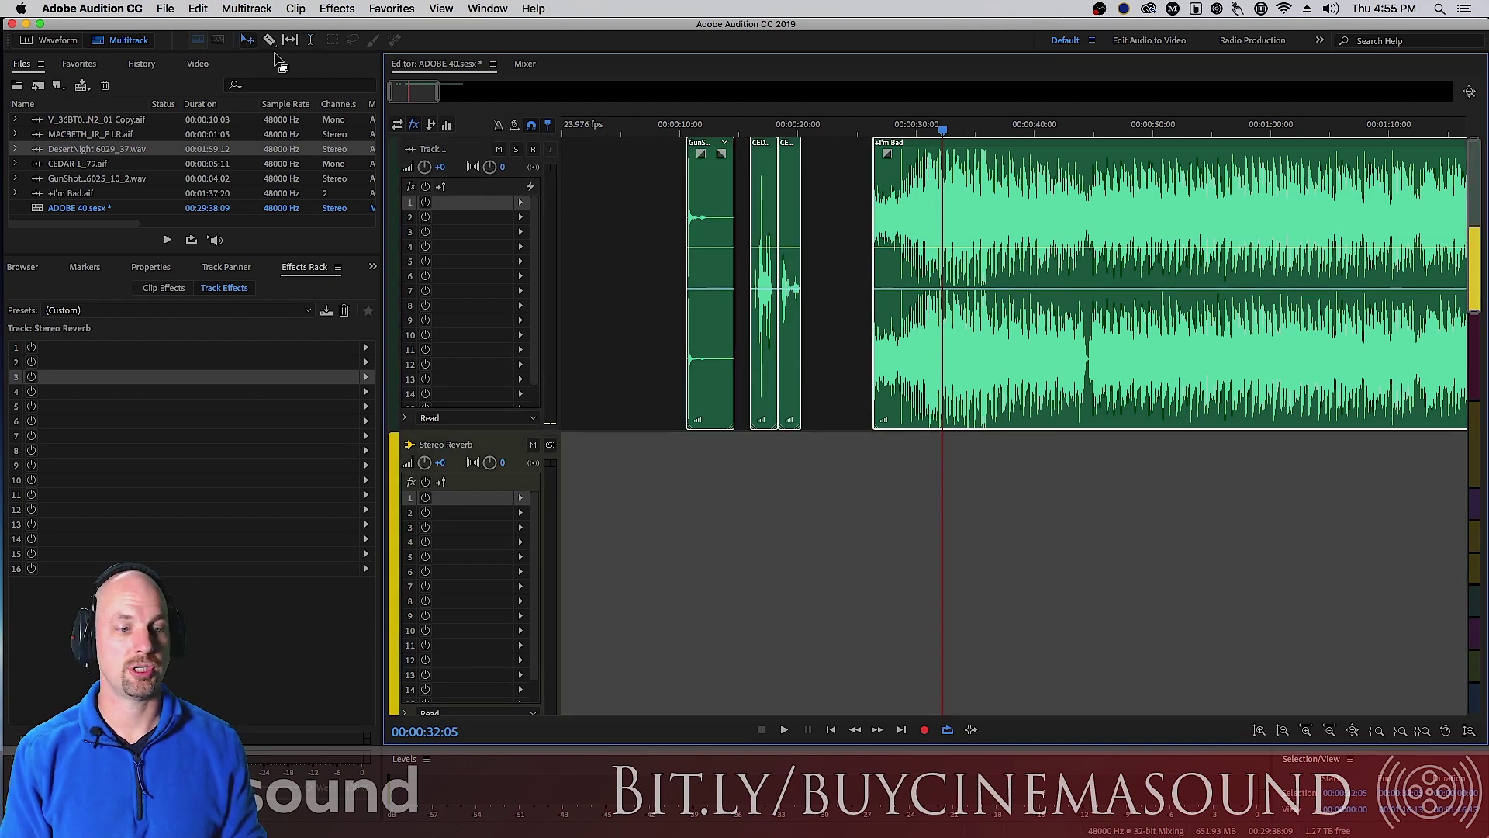
{"action": "left_click", "coordinate": [338, 10]}
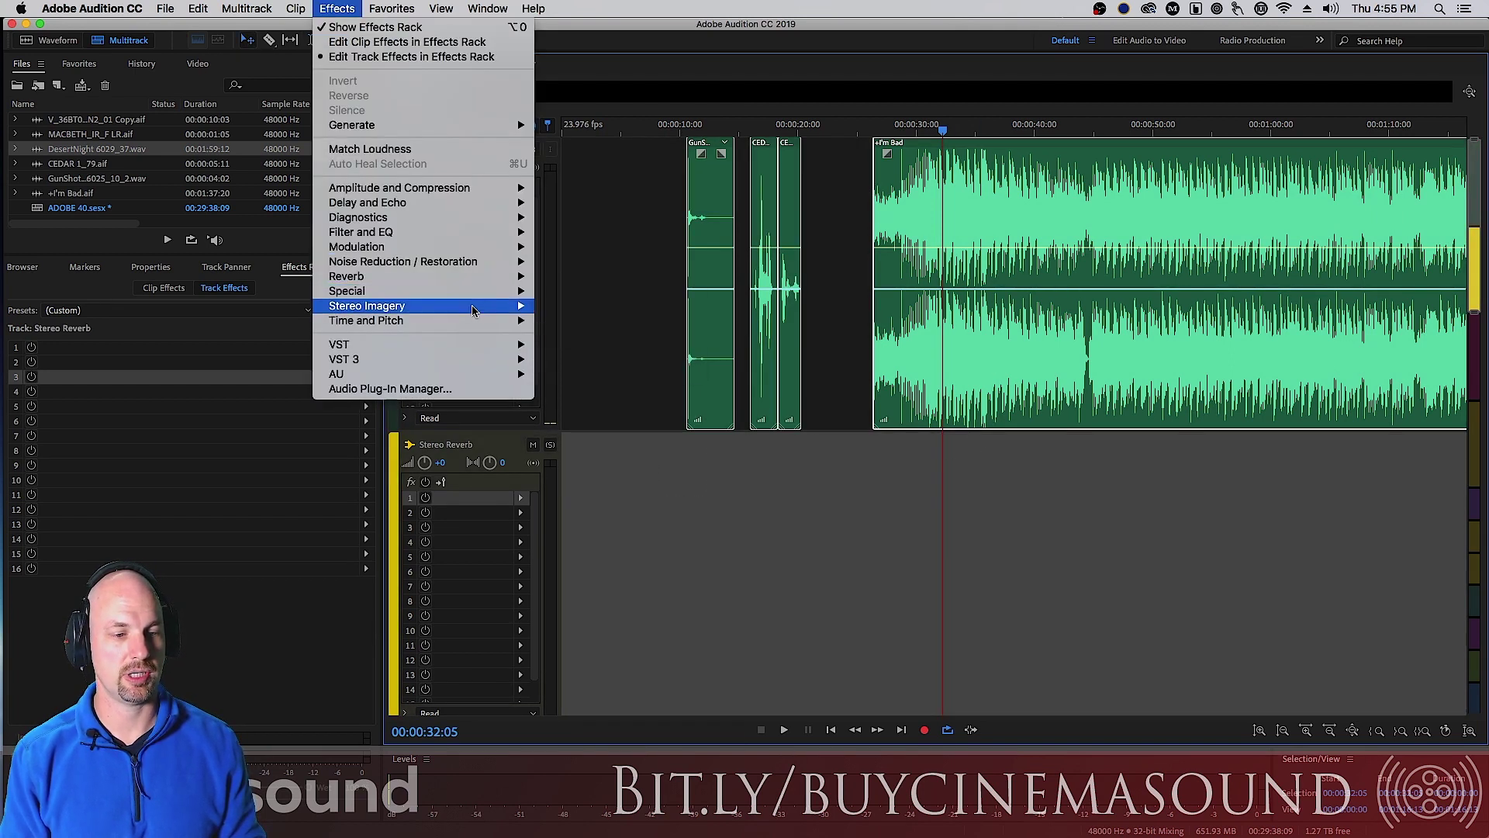
{"action": "mouse_move", "coordinate": [528, 310]}
{"action": "left_click", "coordinate": [607, 336]}
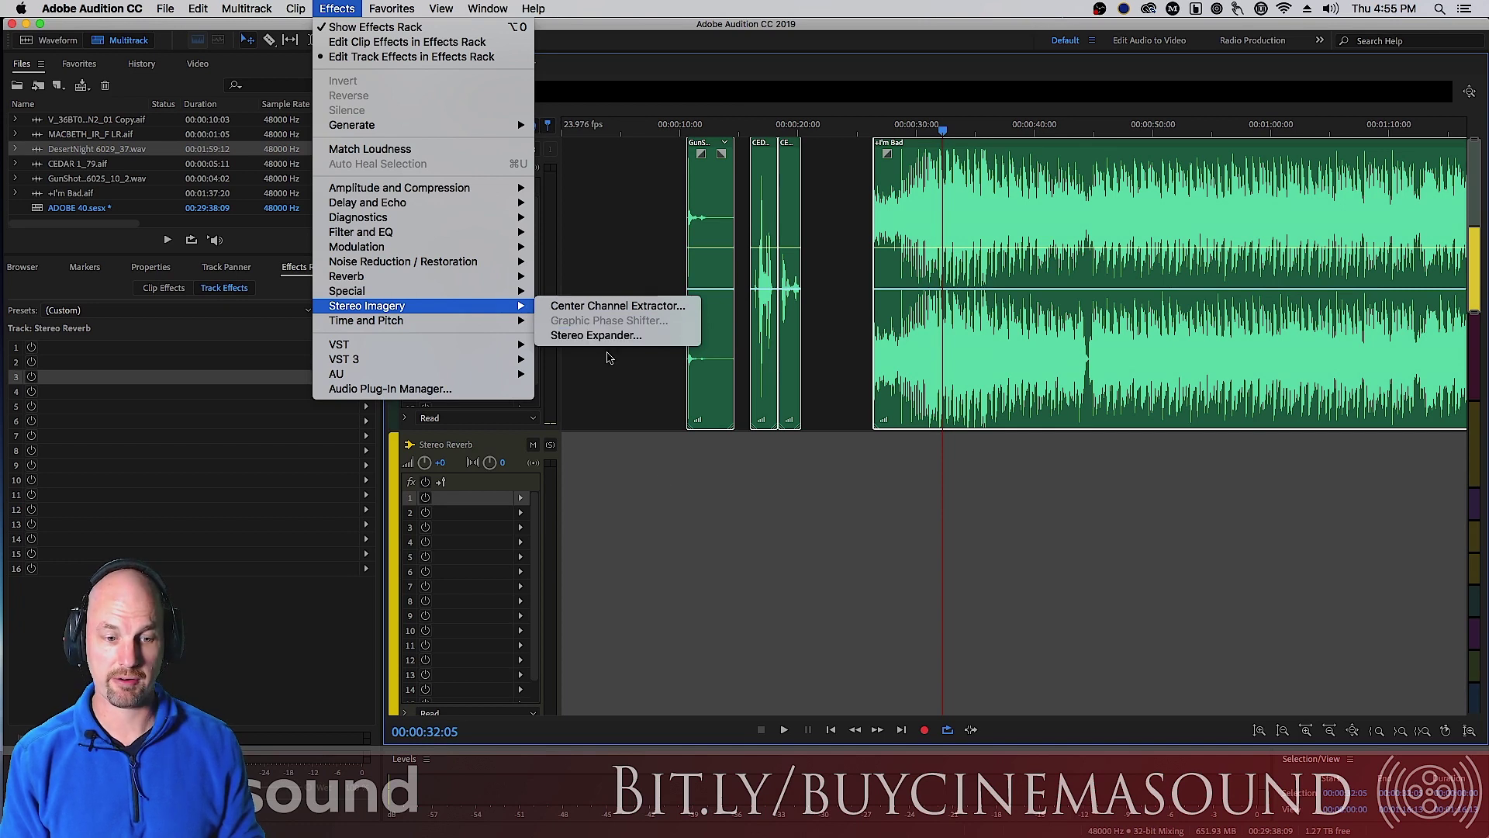
- Check the I'm Bad clip's effect slots without adding anything, then return to Track Effects
{"action": "left_click", "coordinate": [162, 290]}
{"action": "left_click", "coordinate": [365, 351]}
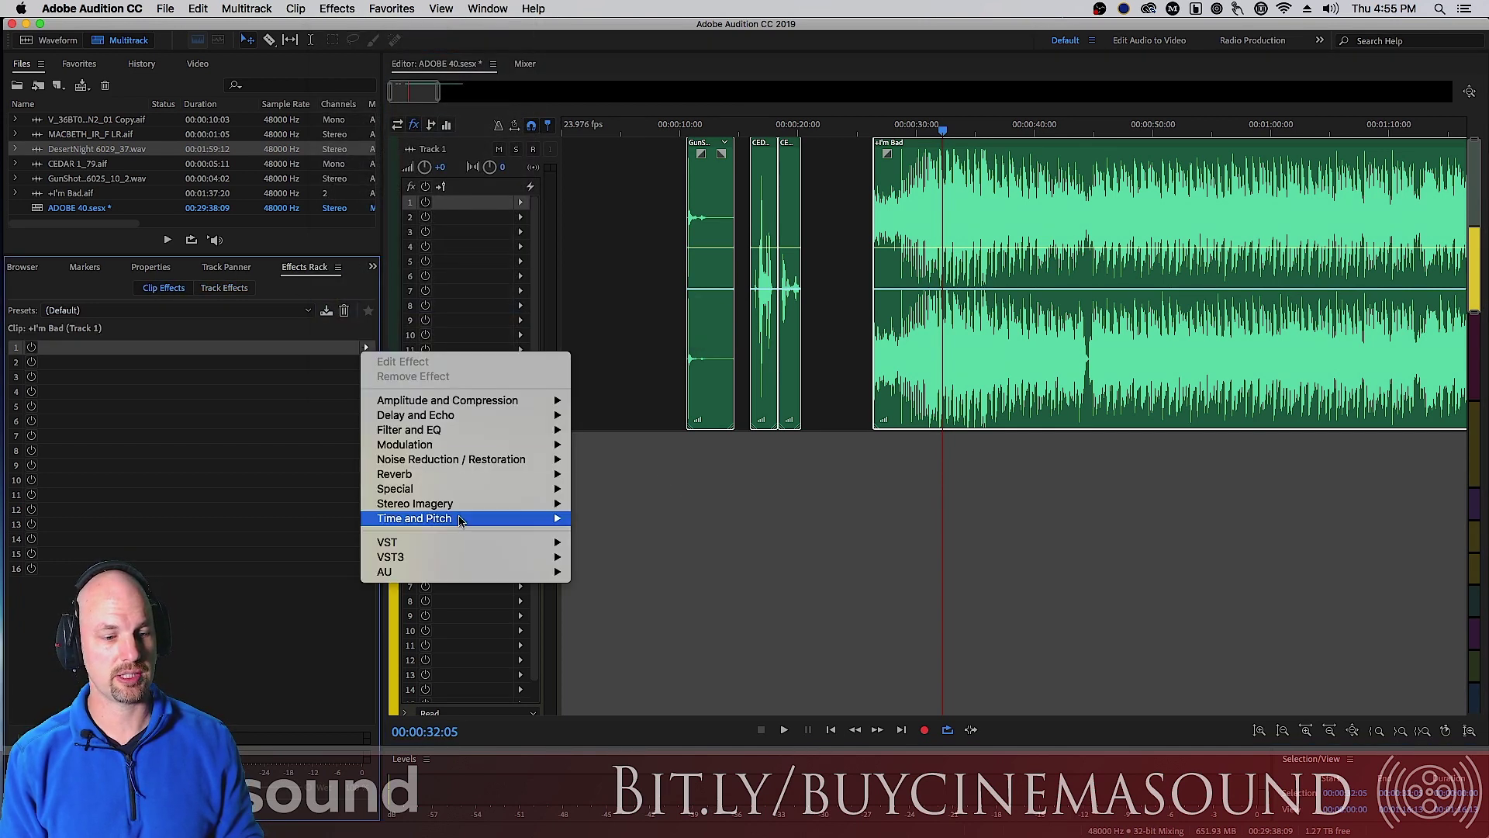
{"action": "left_click", "coordinate": [796, 509]}
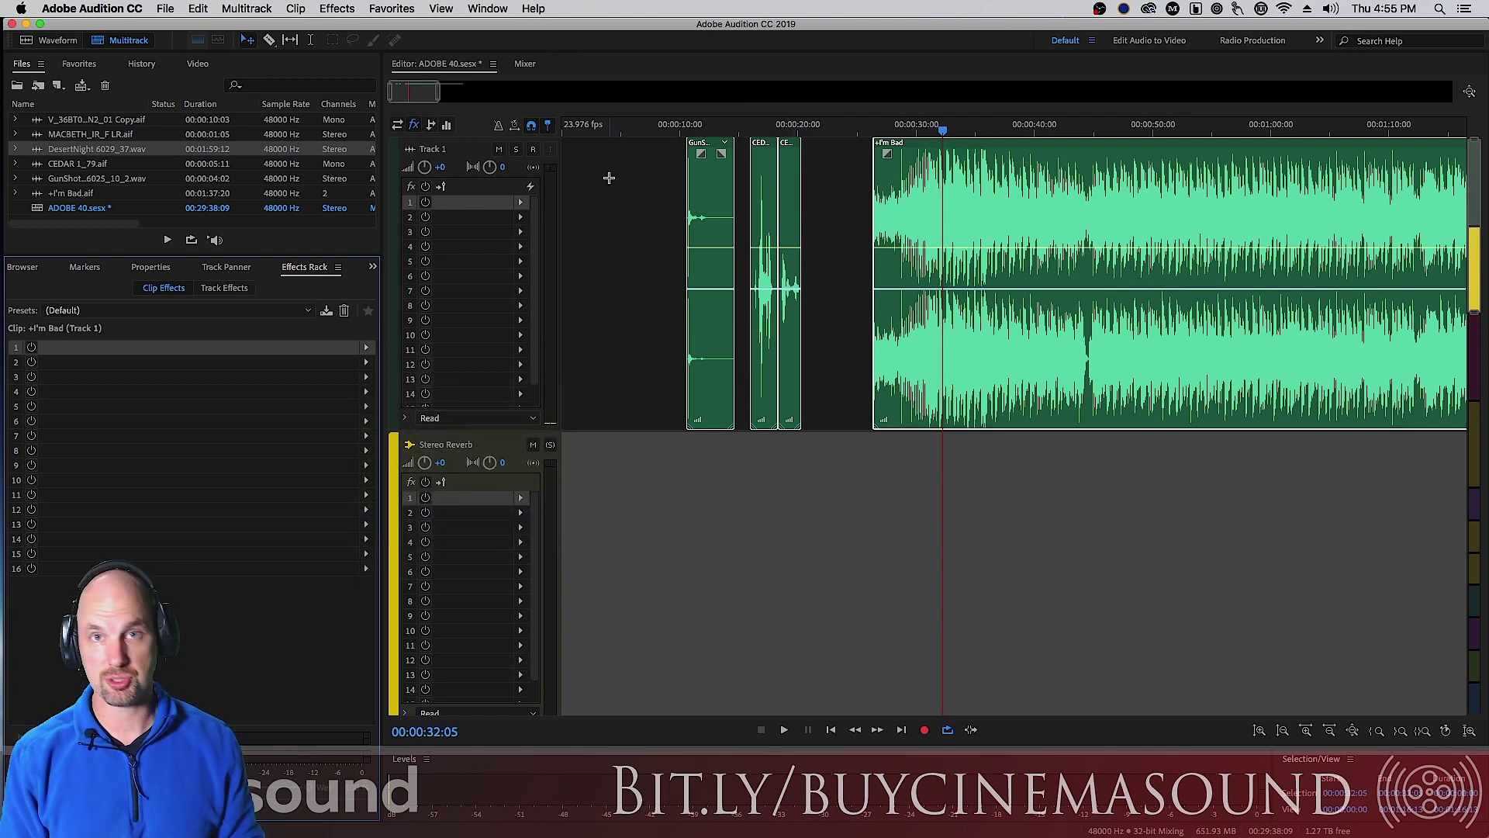
{"action": "left_click", "coordinate": [225, 289]}
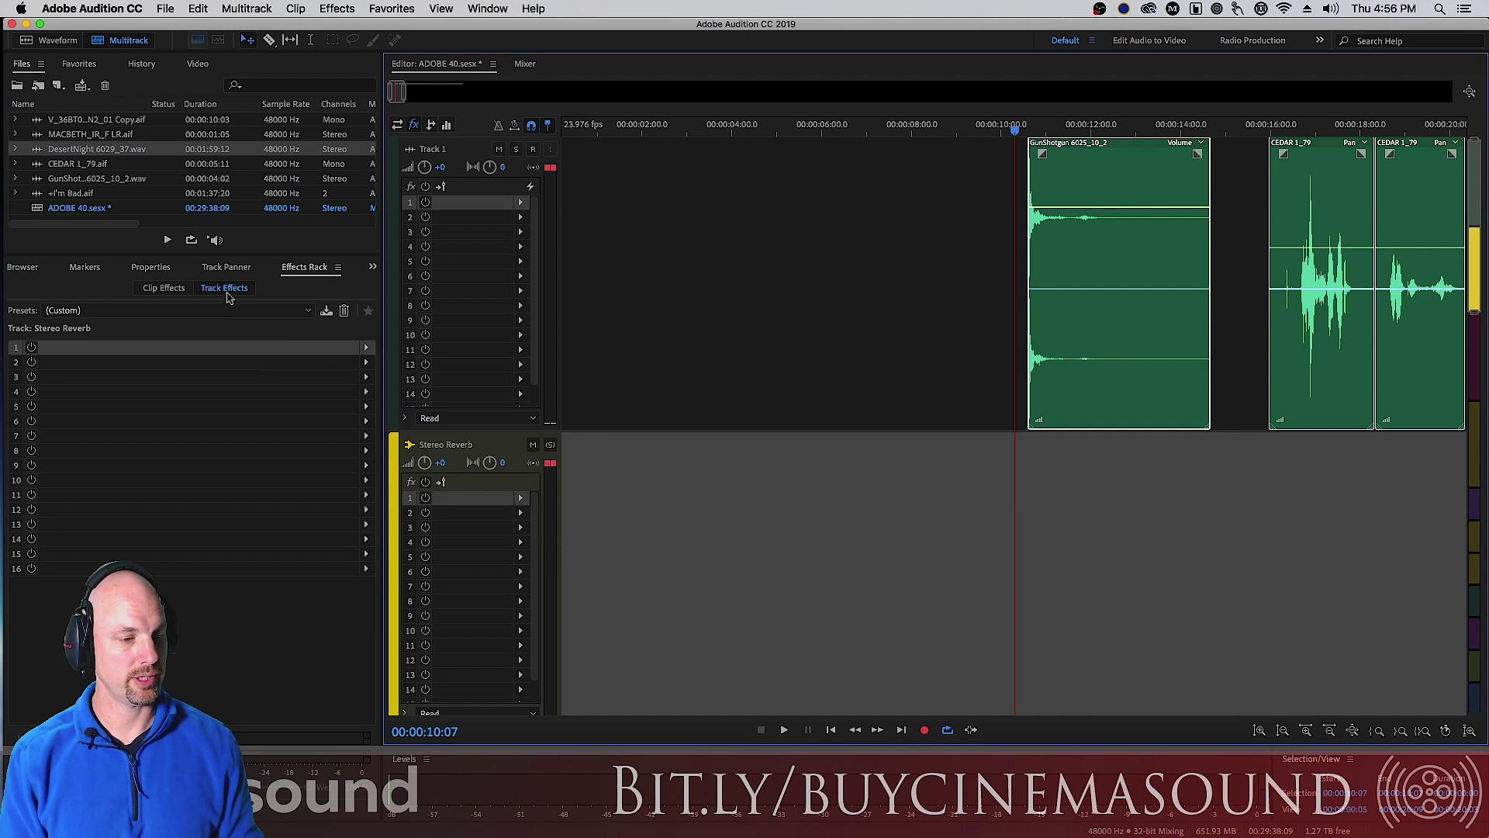
- Insert Stereo Expander into Track 1's first track-effect slot
{"action": "left_click", "coordinate": [461, 157]}
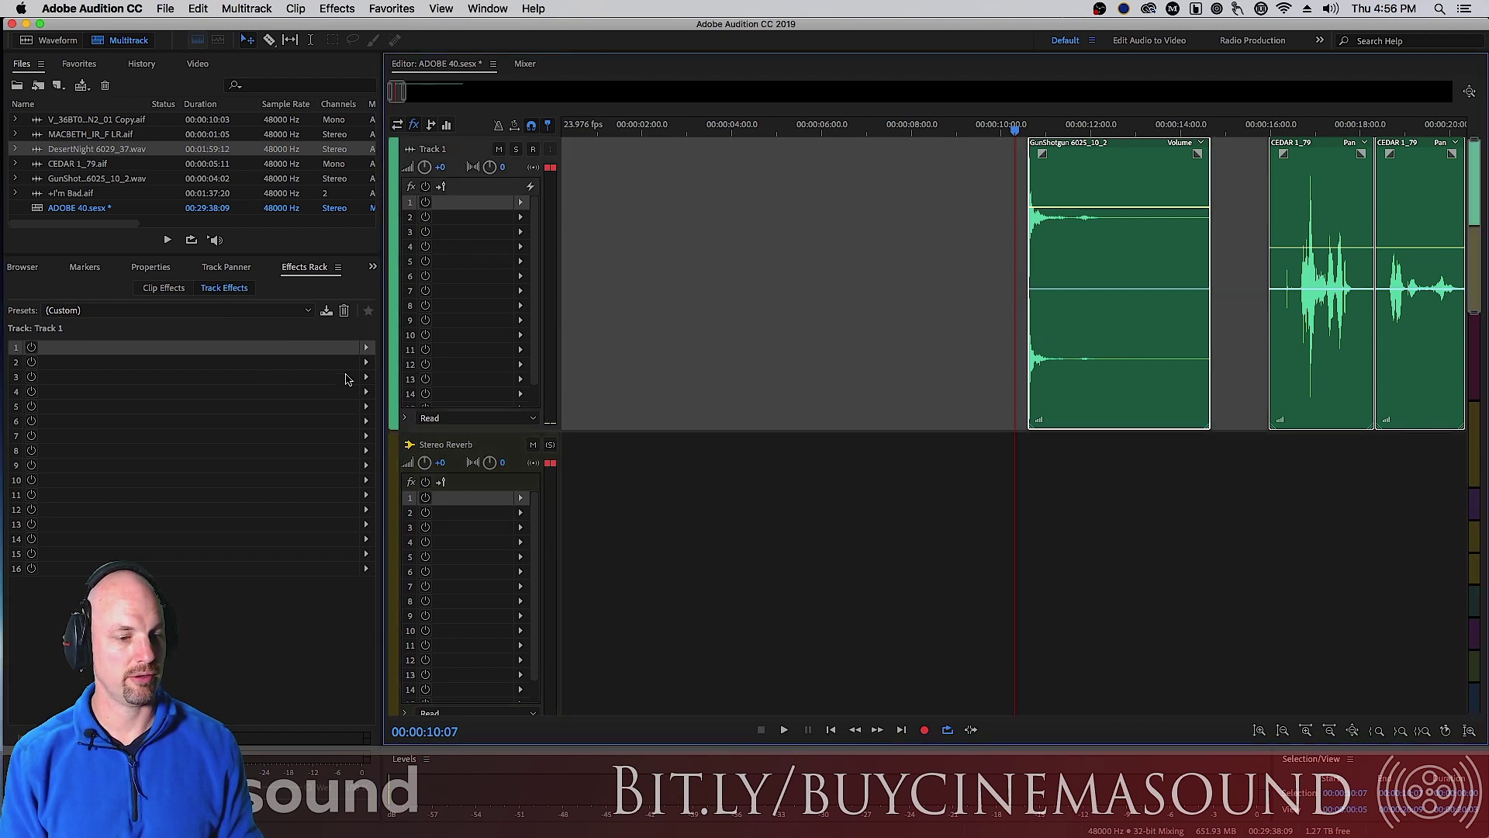
{"action": "left_click", "coordinate": [366, 347]}
{"action": "mouse_move", "coordinate": [497, 504]}
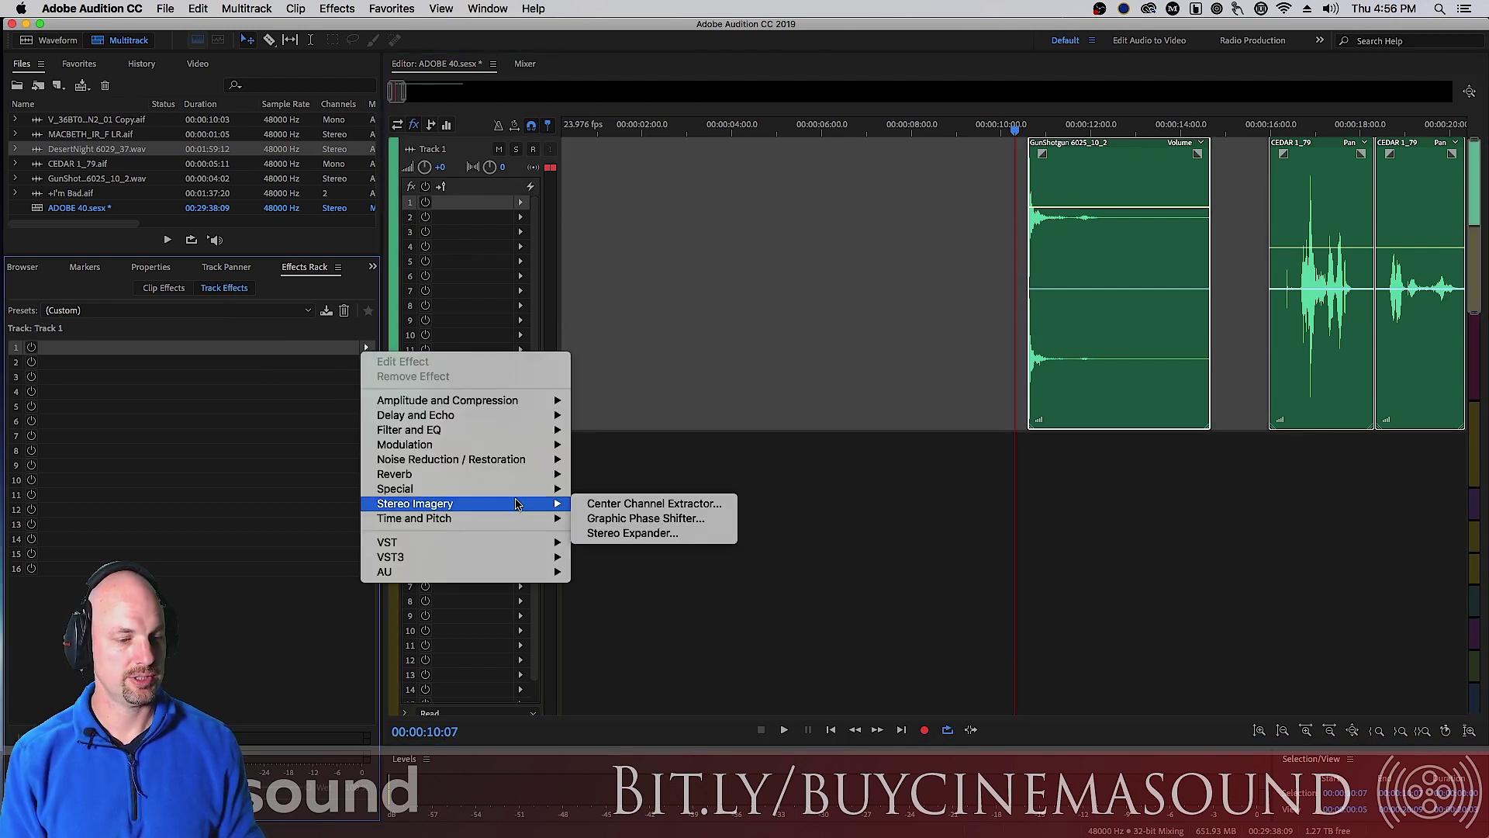
{"action": "left_click", "coordinate": [680, 535]}
- Audition the gunshot with the Stereo Expander bypassed
{"action": "left_click_drag", "start_coordinate": [853, 335], "coordinate": [964, 233]}
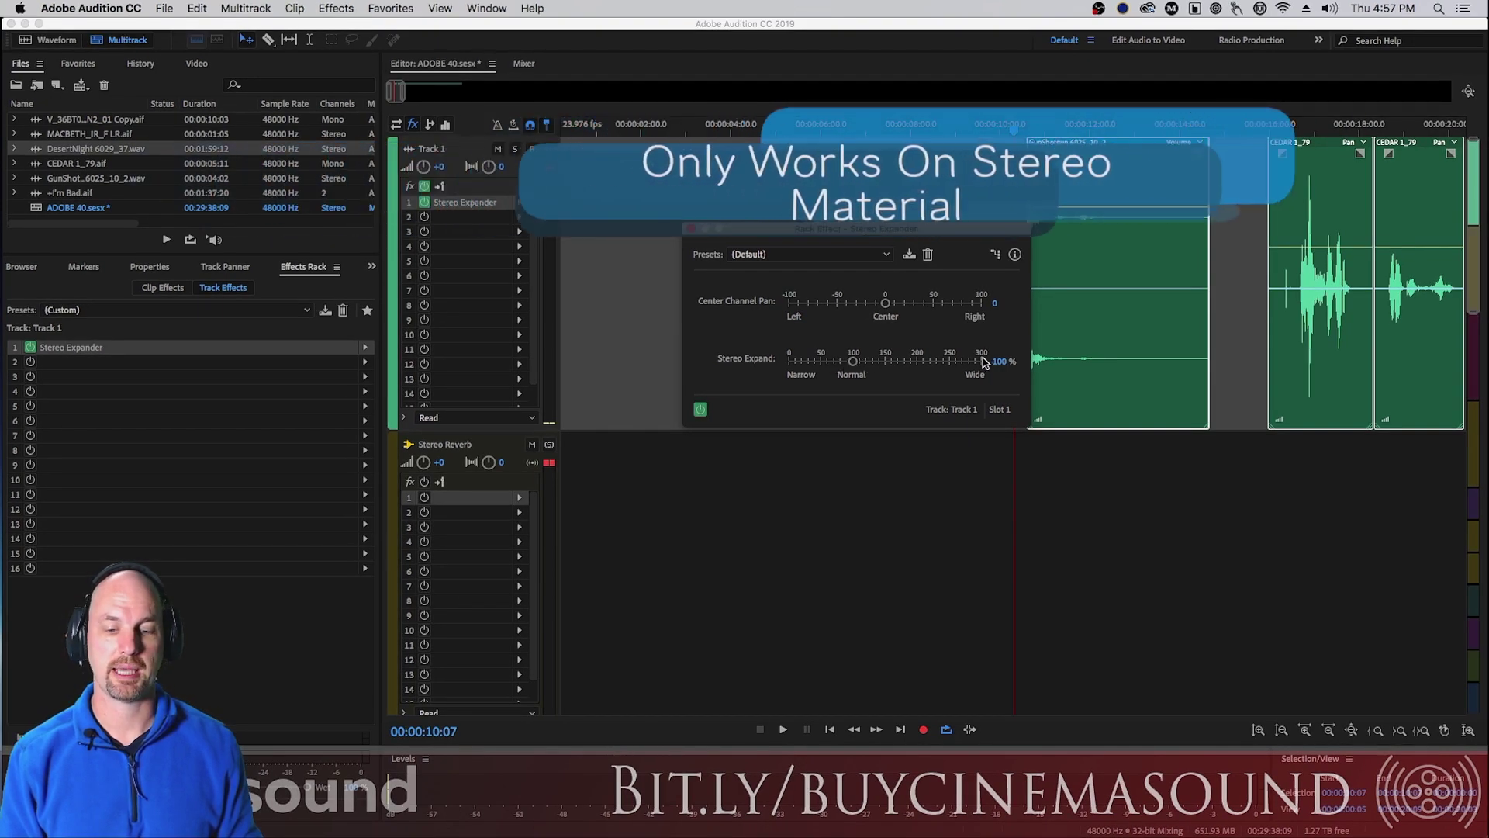
{"action": "left_click", "coordinate": [700, 409]}
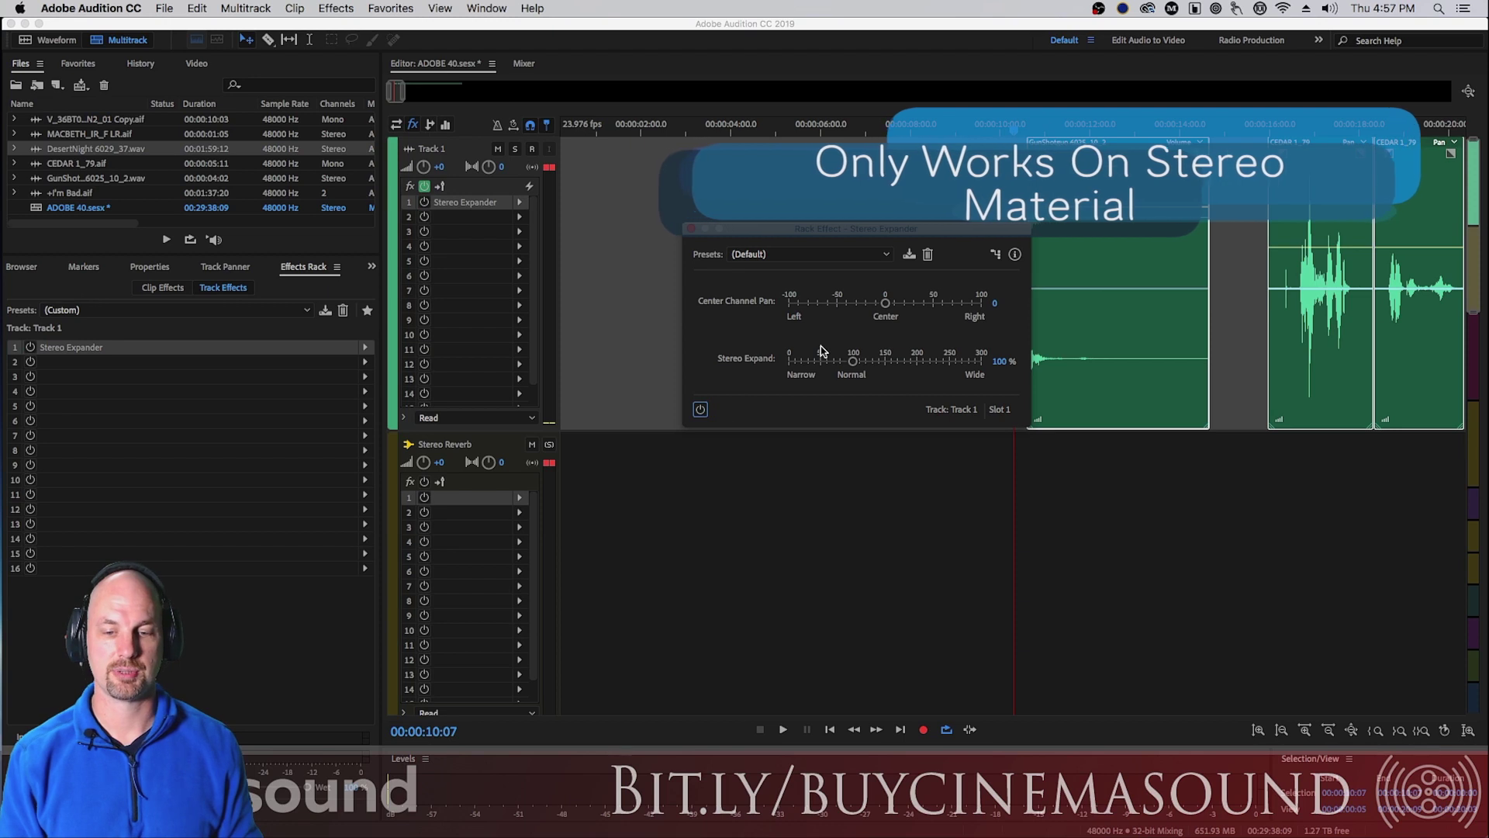
{"action": "left_click_drag", "start_coordinate": [892, 228], "coordinate": [850, 300]}
{"action": "key", "text": "space"}
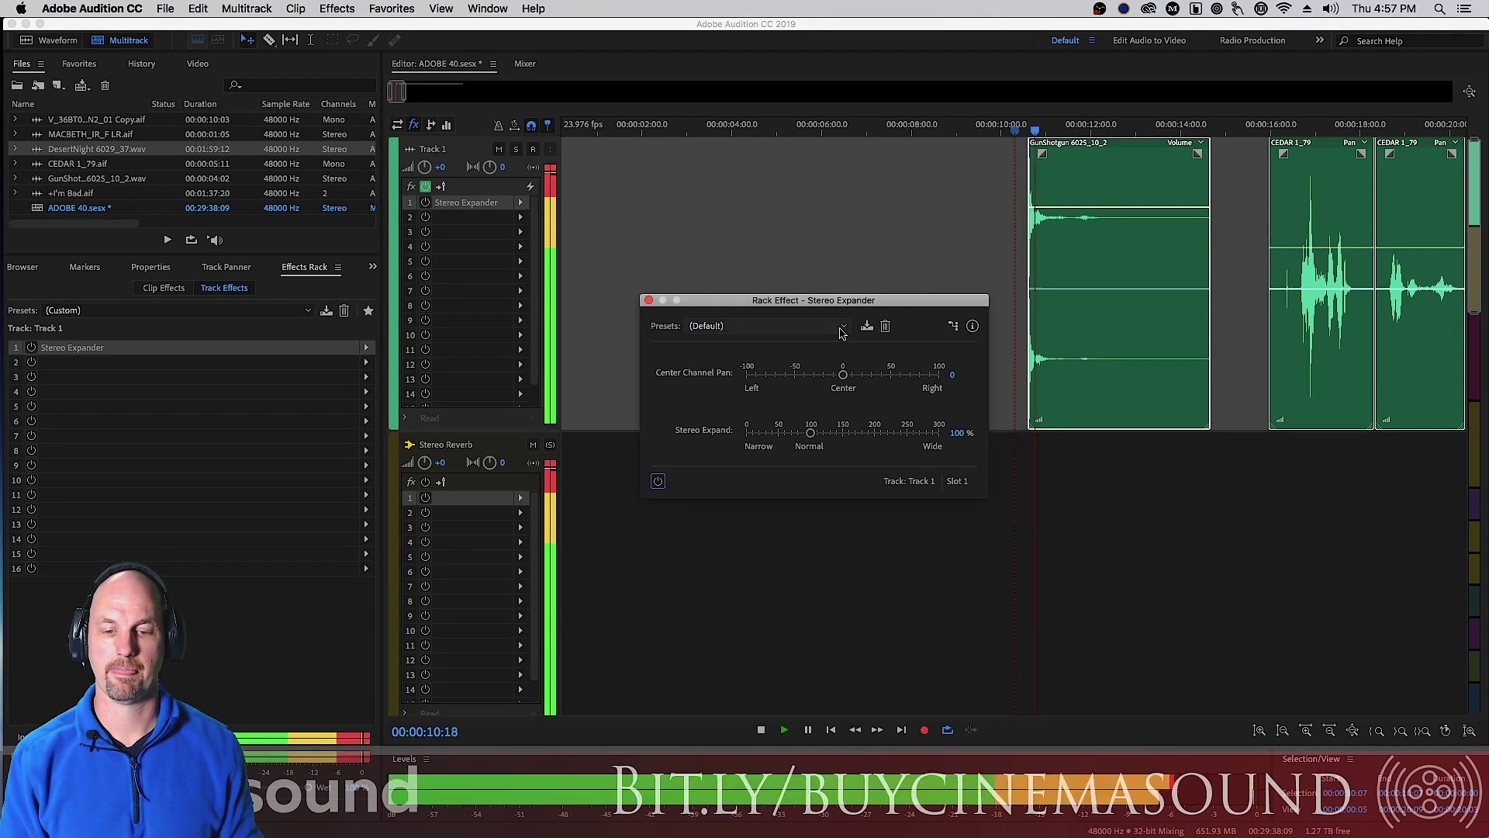
{"action": "key", "text": "space"}
- Re-enable the expander and audition the gunshot, then again with center pan fully left
{"action": "left_click", "coordinate": [658, 481]}
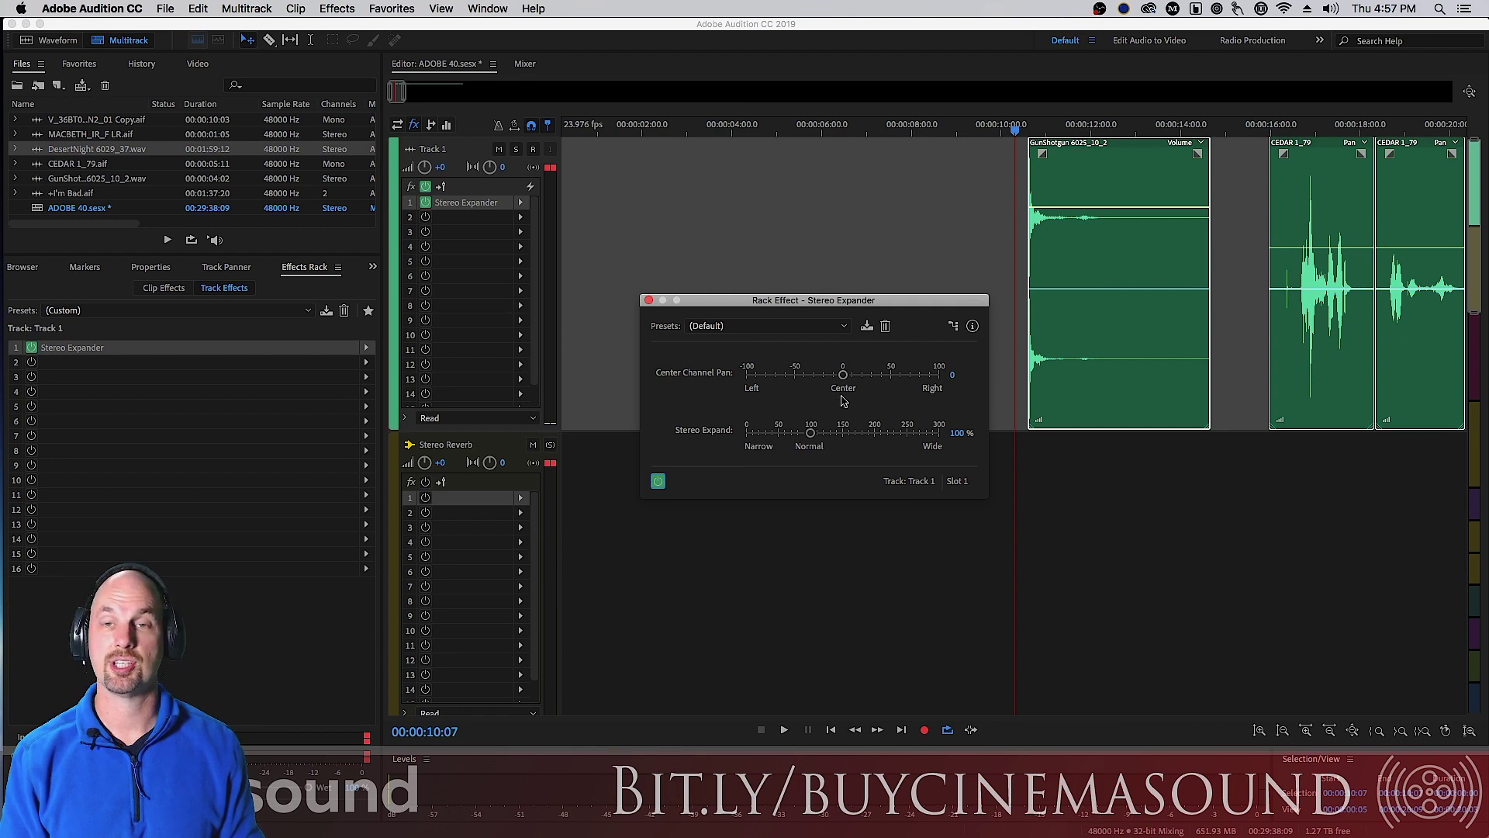
{"action": "key", "text": "space"}
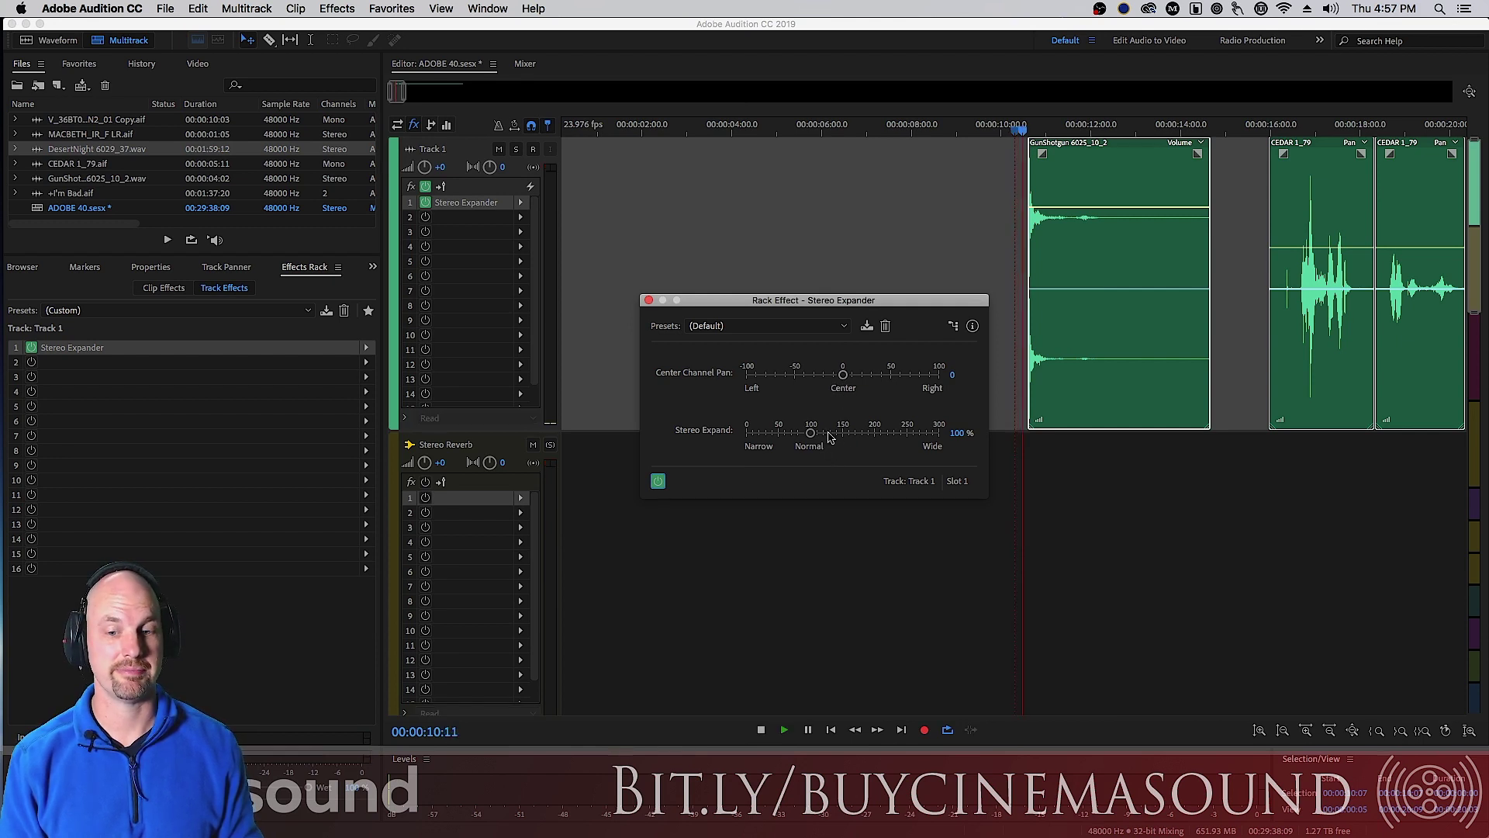
{"action": "key", "text": "space"}
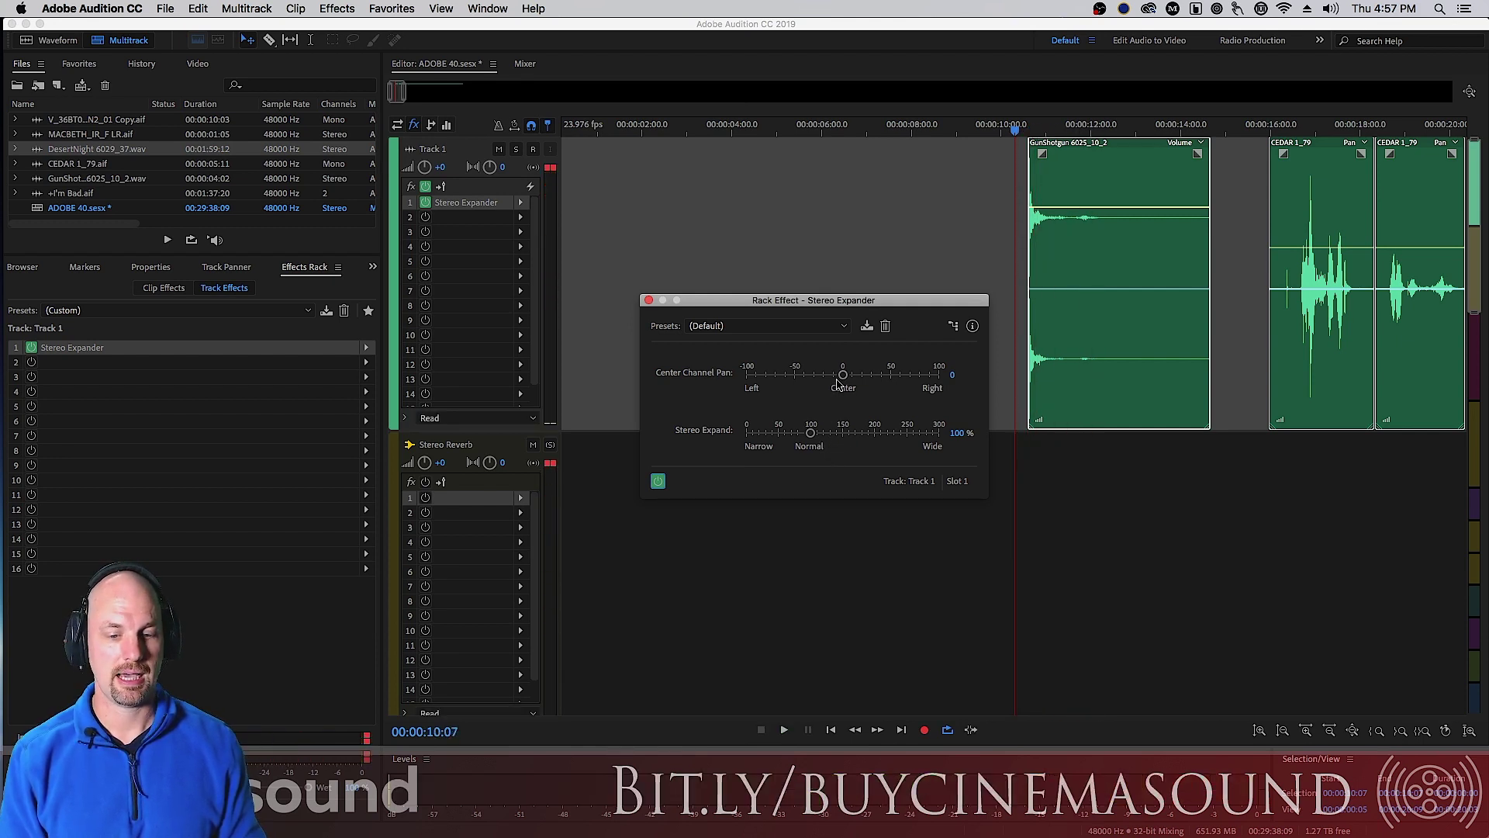
{"action": "left_click_drag", "start_coordinate": [843, 375], "coordinate": [836, 377]}
{"action": "key", "text": "space"}
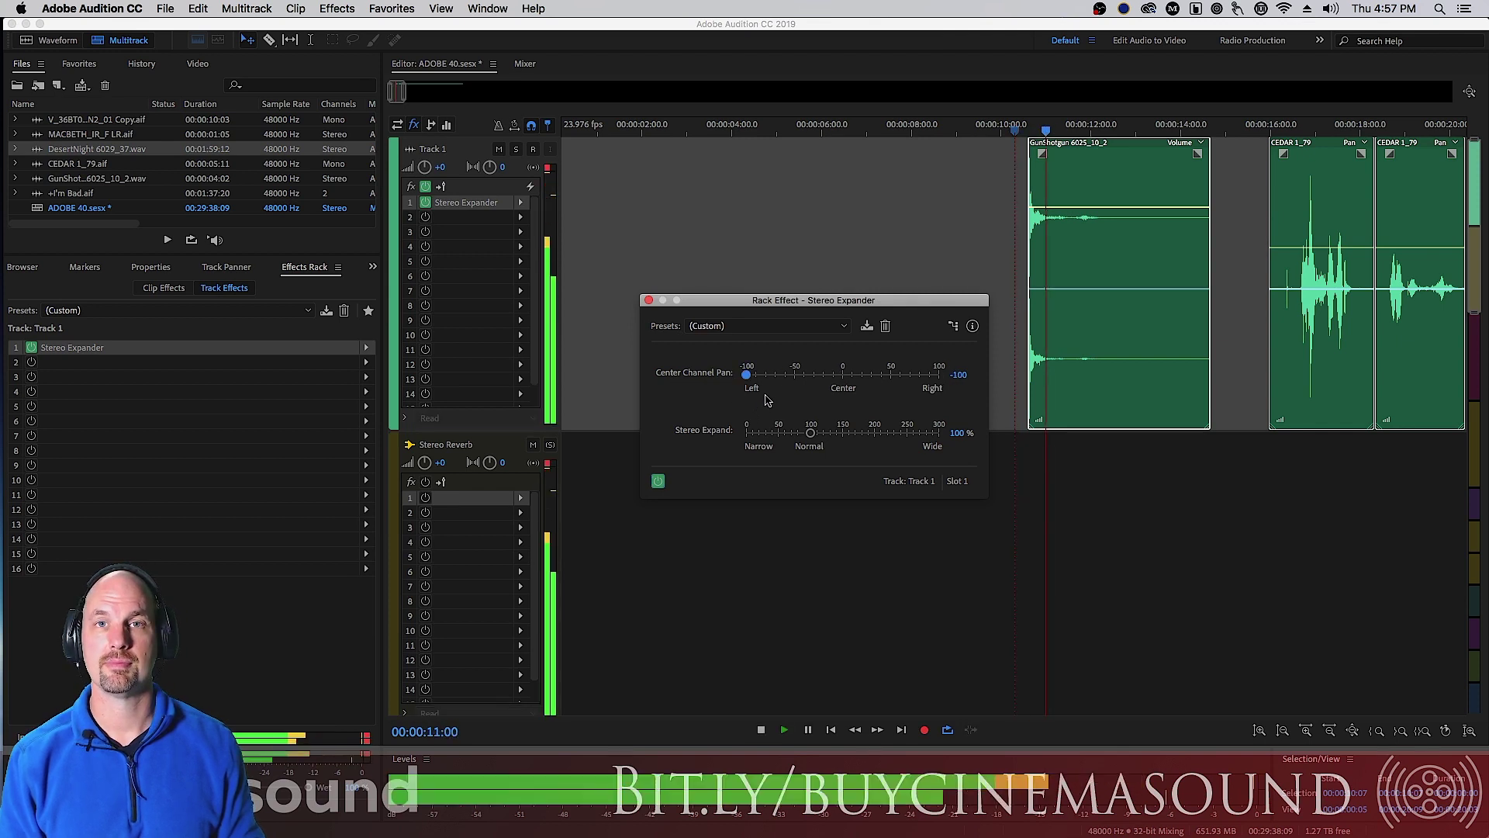
{"action": "key", "text": "space"}
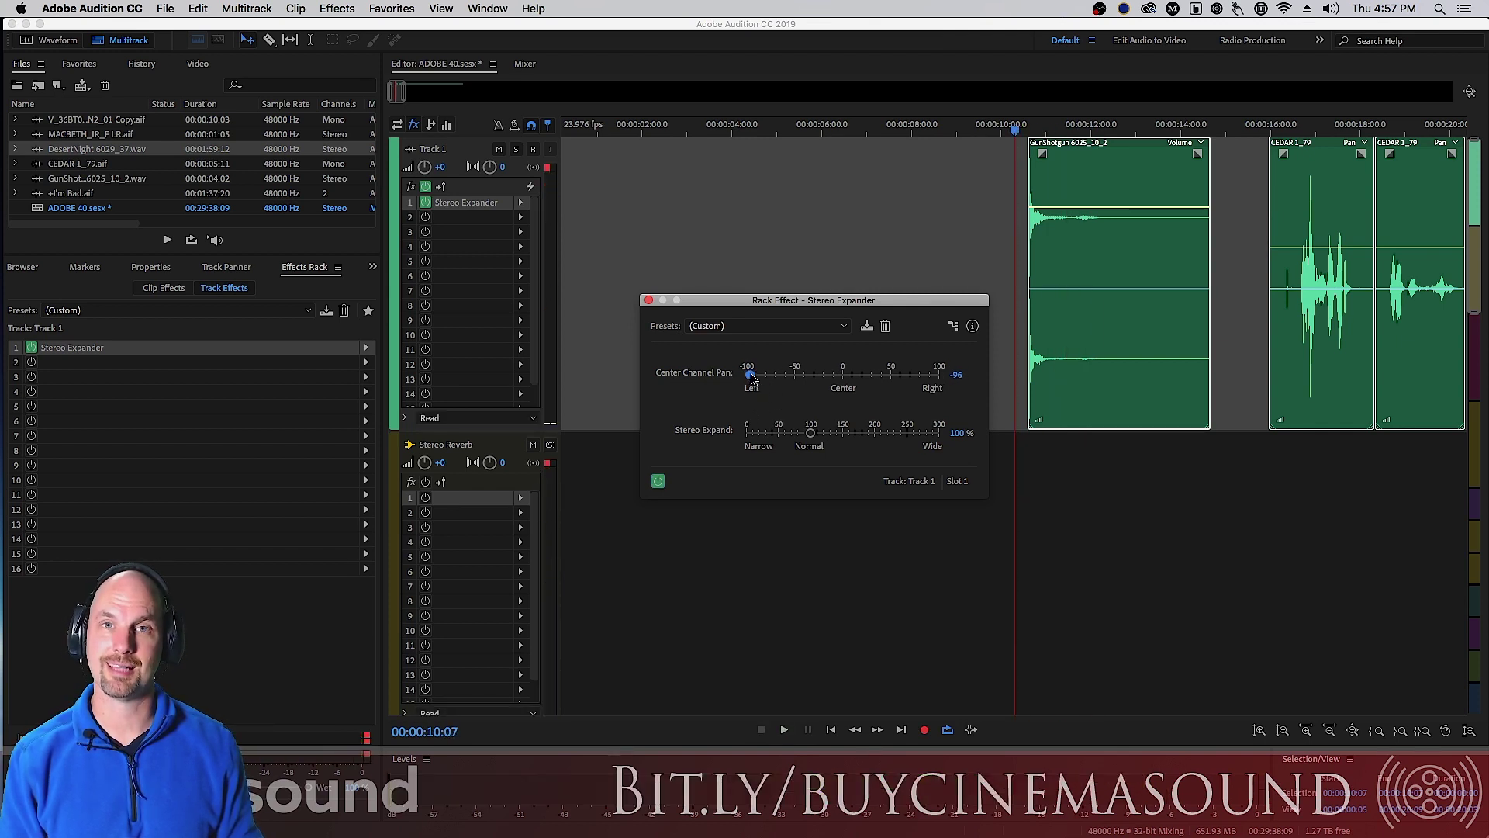
- Pan the center channel fully right, audition the gunshot, then set Center Channel Pan to 0
{"action": "left_click_drag", "start_coordinate": [744, 375], "coordinate": [938, 374]}
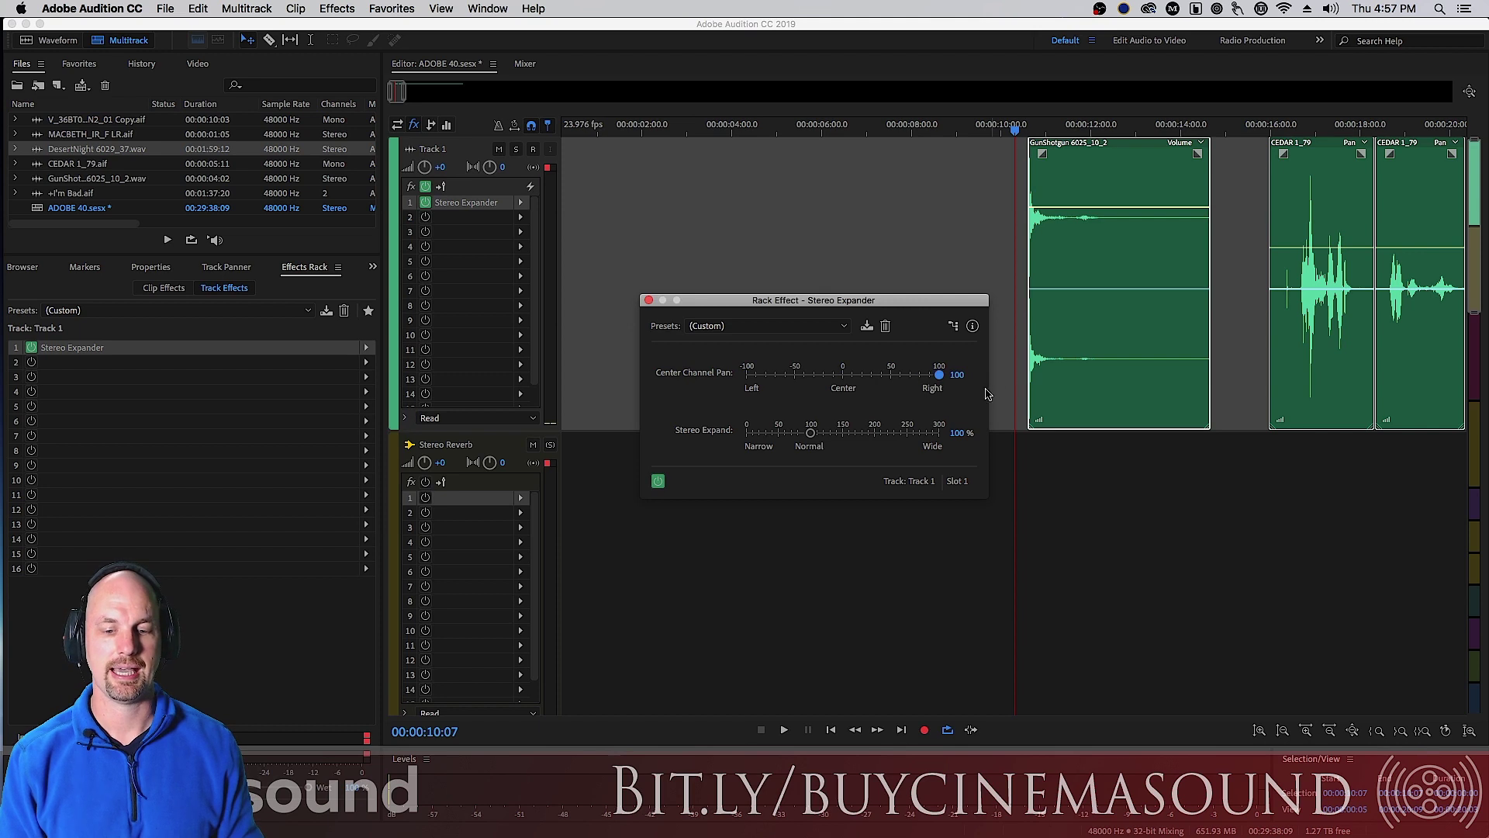
{"action": "key", "text": "space"}
{"action": "key", "text": "space"}
{"action": "left_click", "coordinate": [961, 374]}
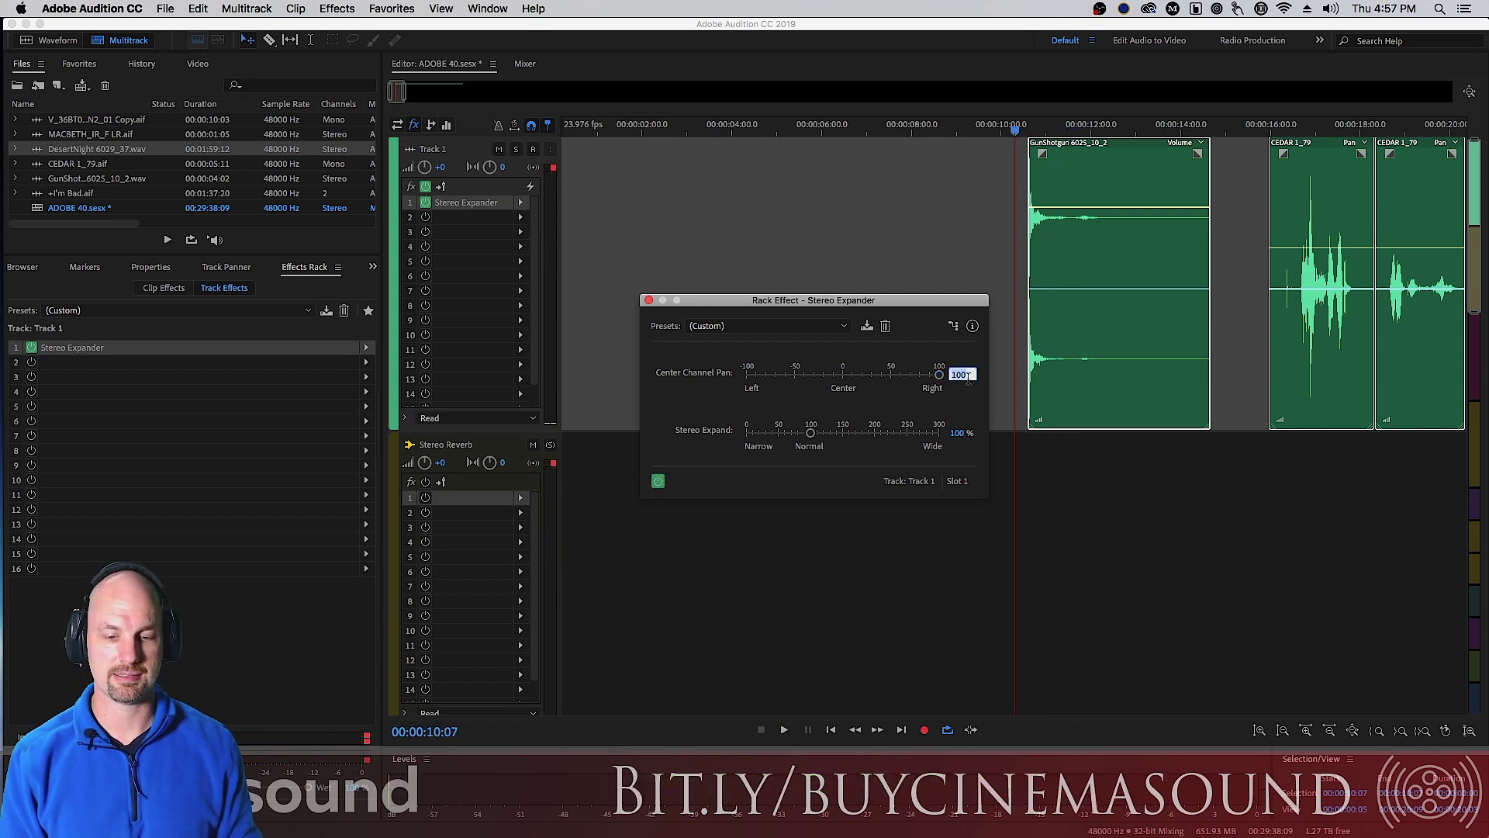
{"action": "type", "text": "0"}
{"action": "key", "text": "Return"}
- Narrow Stereo Expand to 0% and play the gunshot clip
{"action": "left_click_drag", "start_coordinate": [812, 434], "coordinate": [737, 436]}
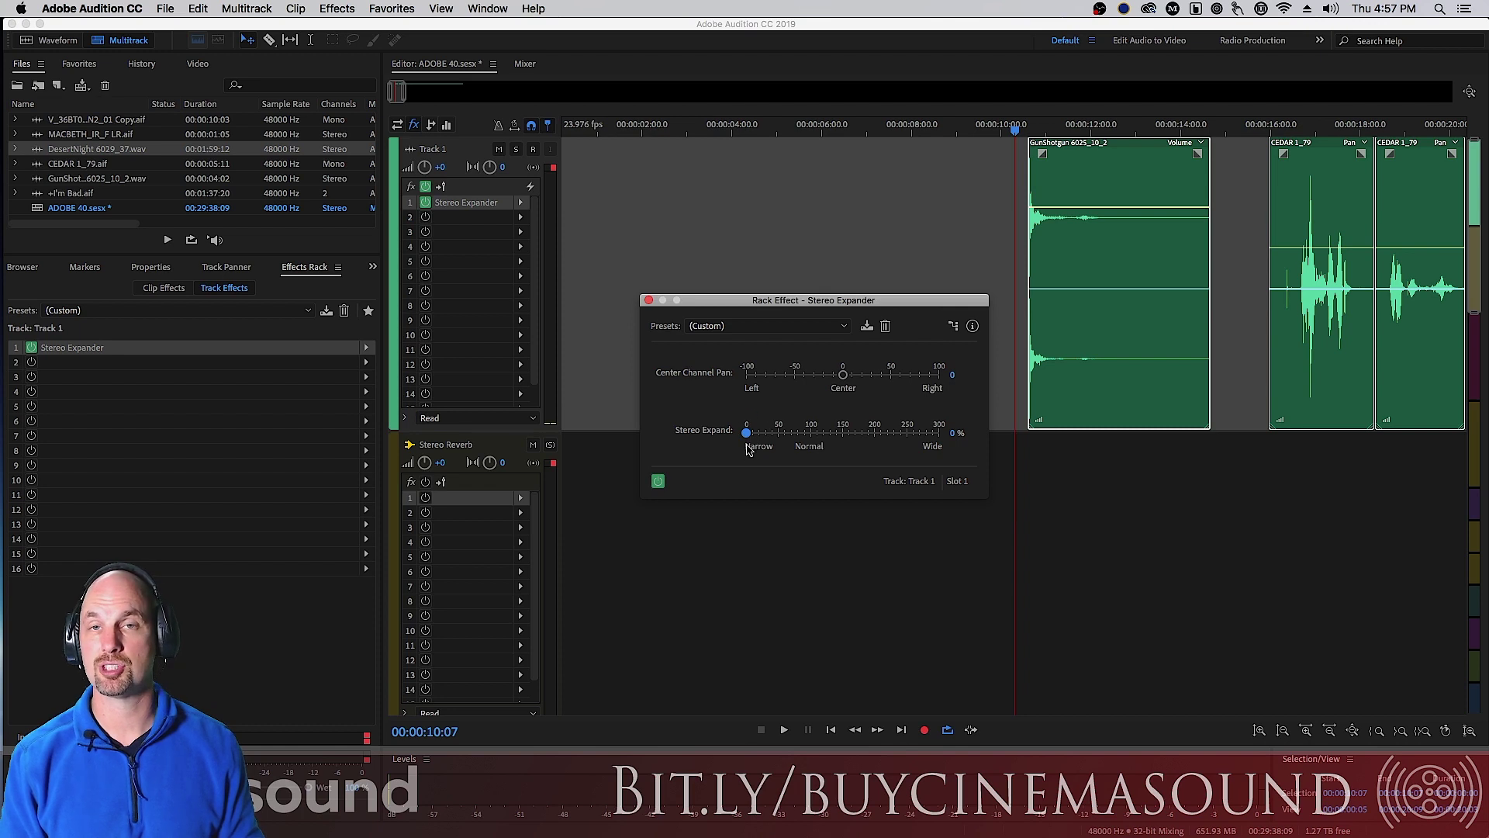
{"action": "key", "text": "space"}
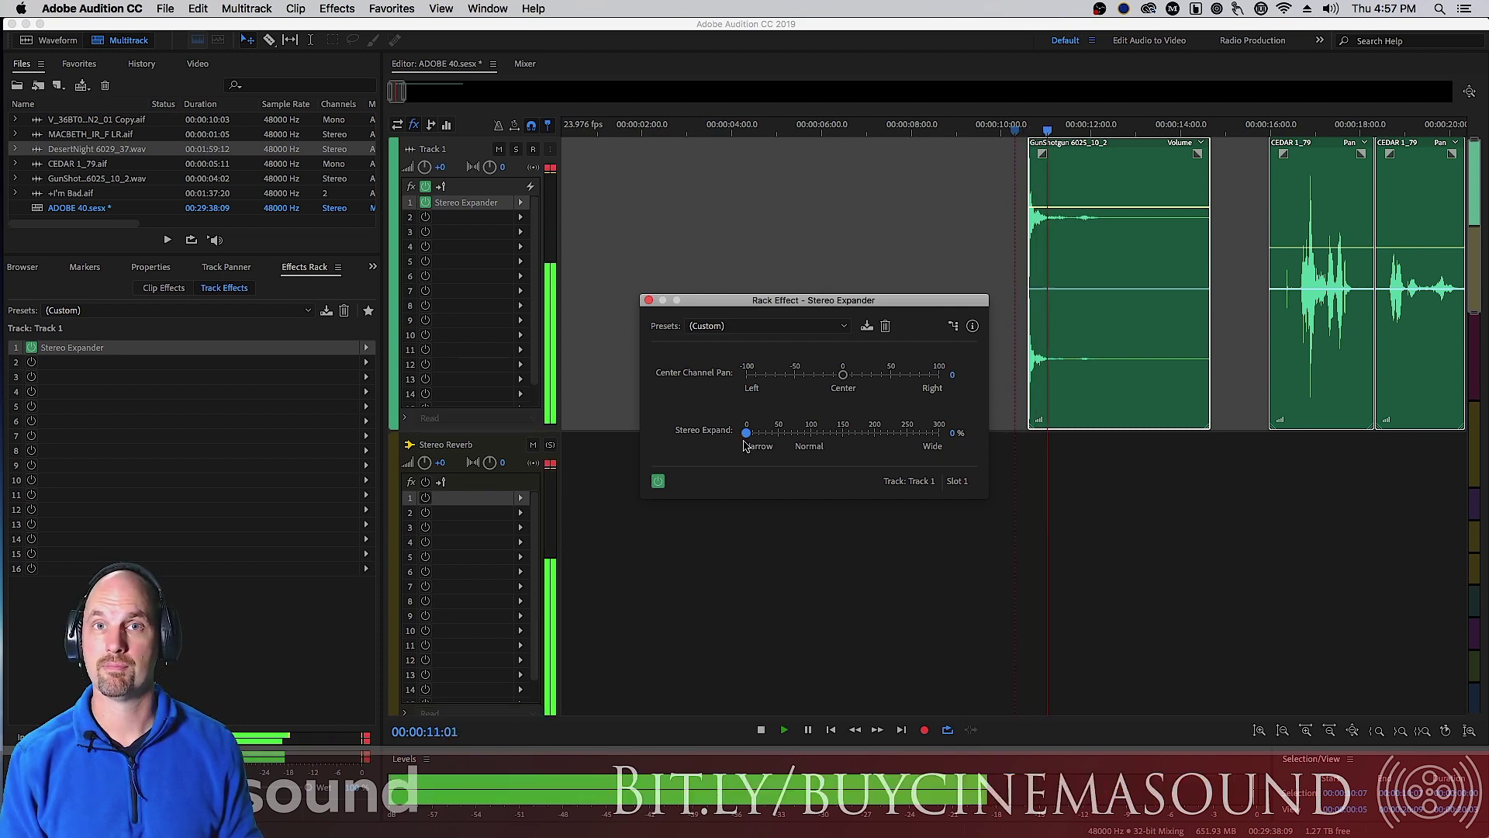
{"action": "key", "text": "space"}
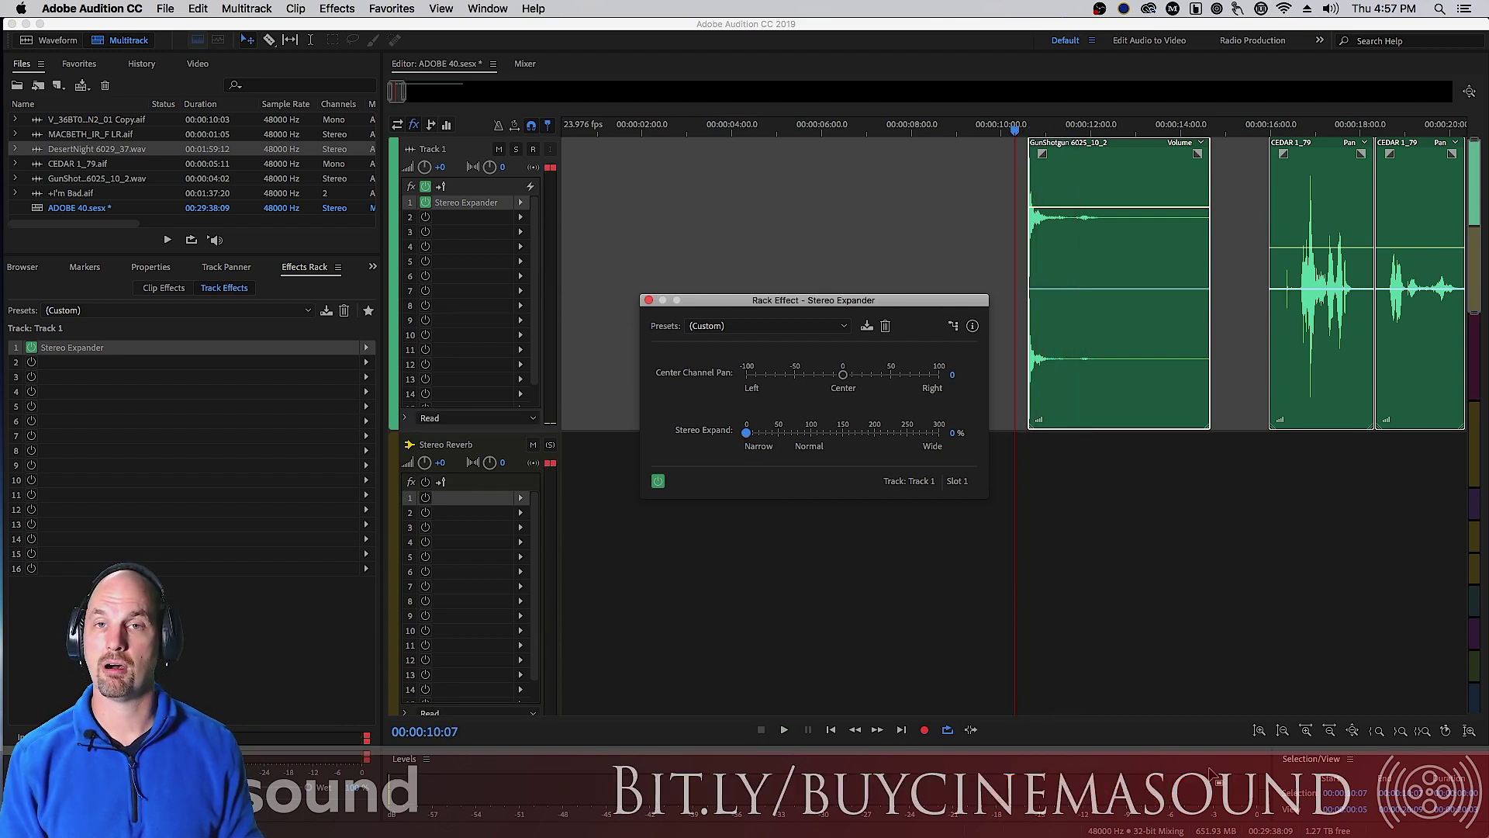
{"action": "key", "text": "space"}
- Widen Stereo Expand up to 300% while replaying the gunshot
{"action": "key", "text": "space"}
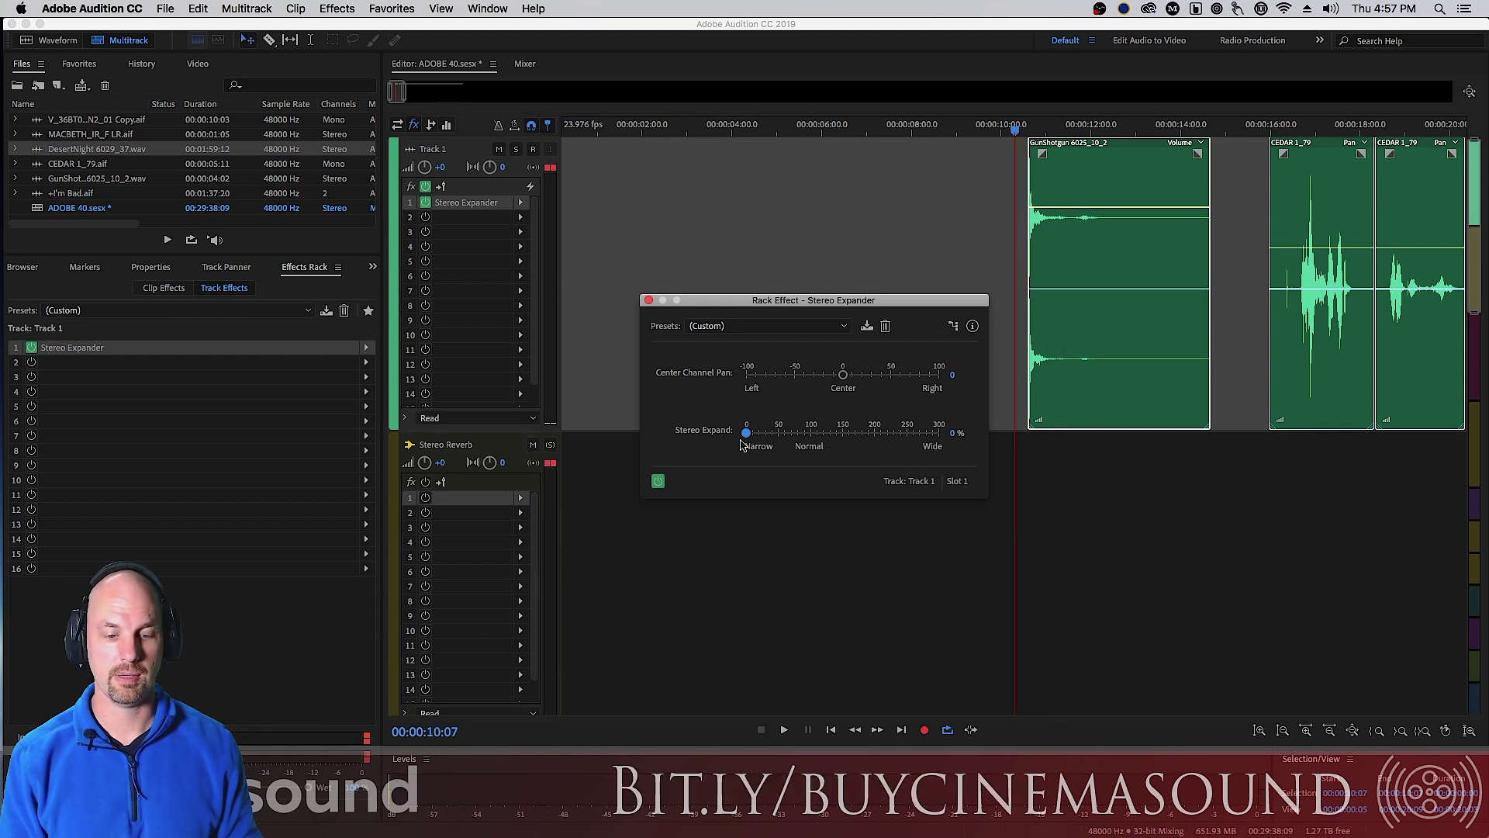
{"action": "left_click_drag", "start_coordinate": [745, 434], "coordinate": [872, 437]}
{"action": "key", "text": "space"}
{"action": "key", "text": "space"}
{"action": "key", "text": "space"}
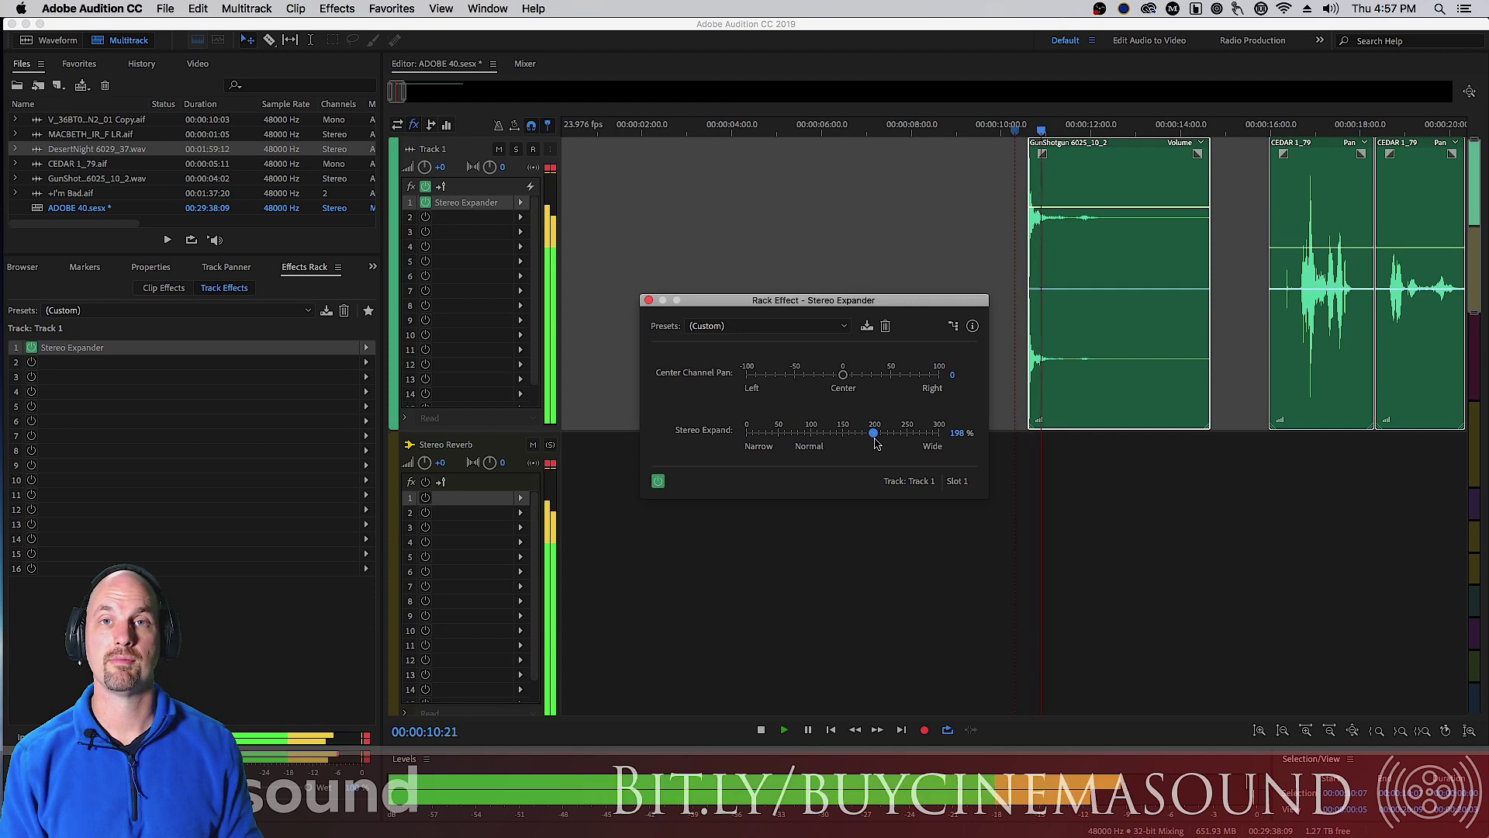
{"action": "key", "text": "space"}
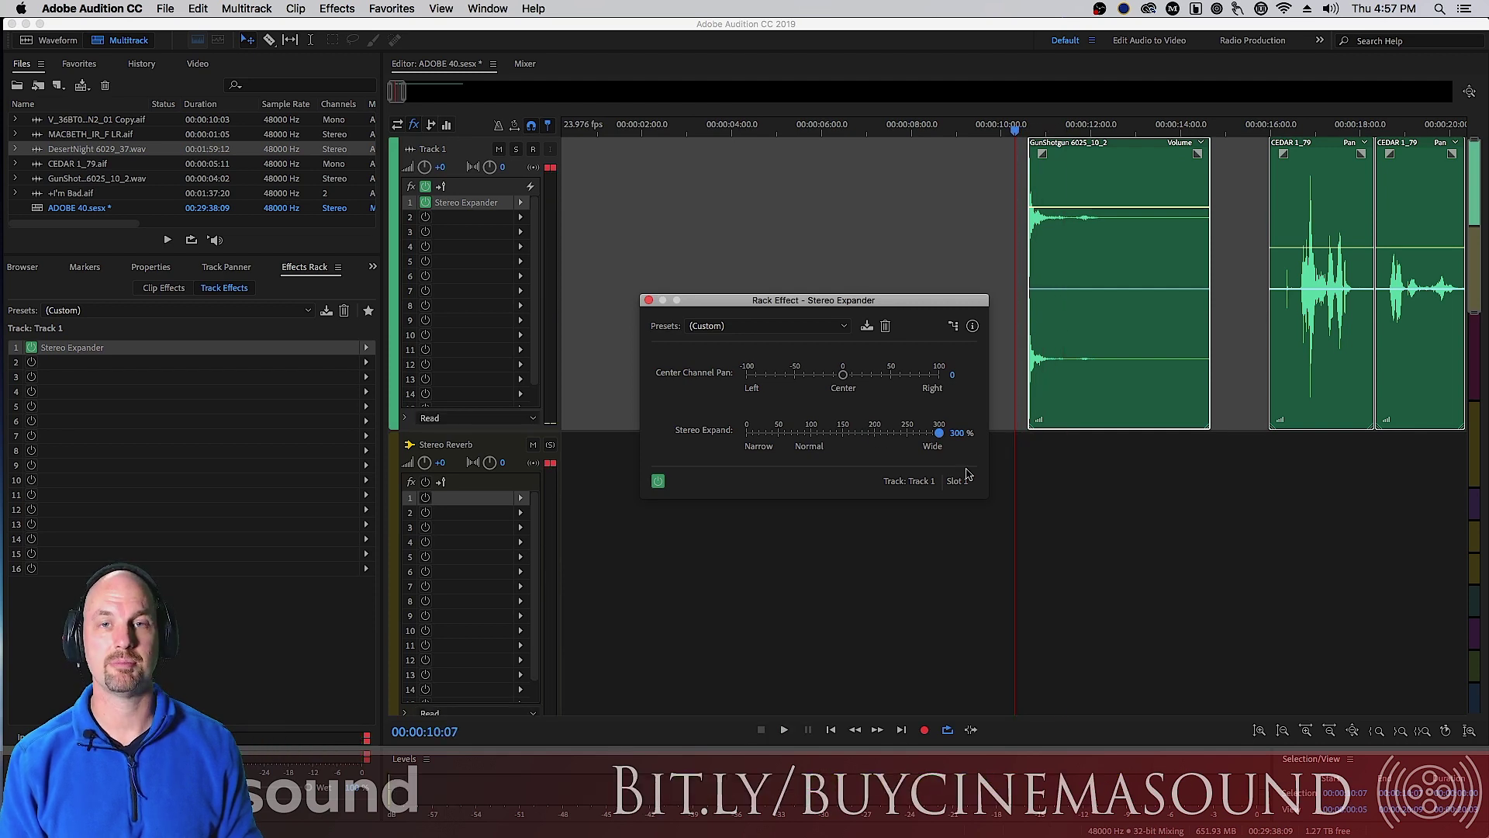
{"action": "key", "text": "space"}
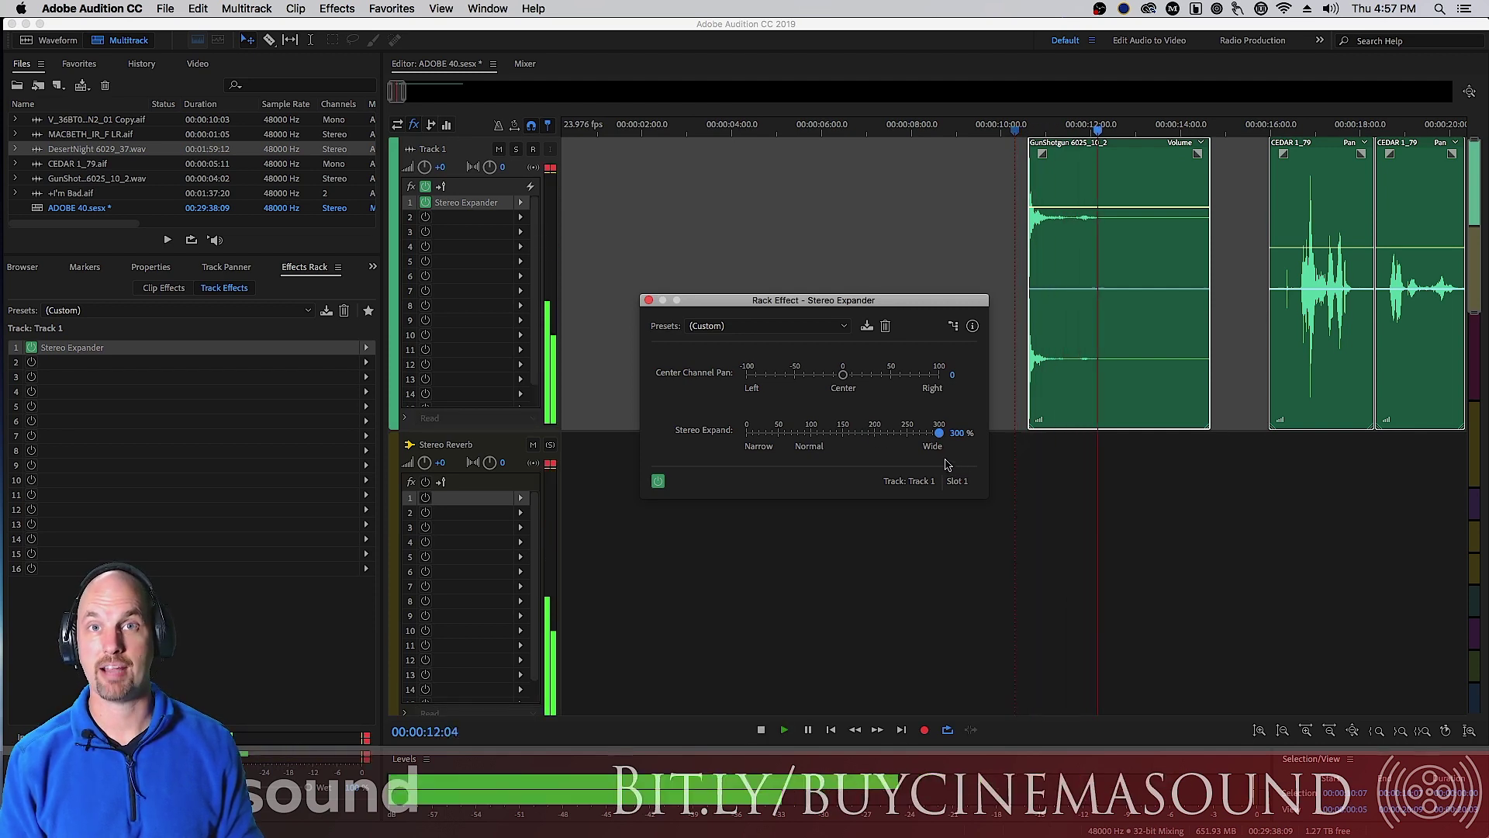
{"action": "key", "text": "space"}
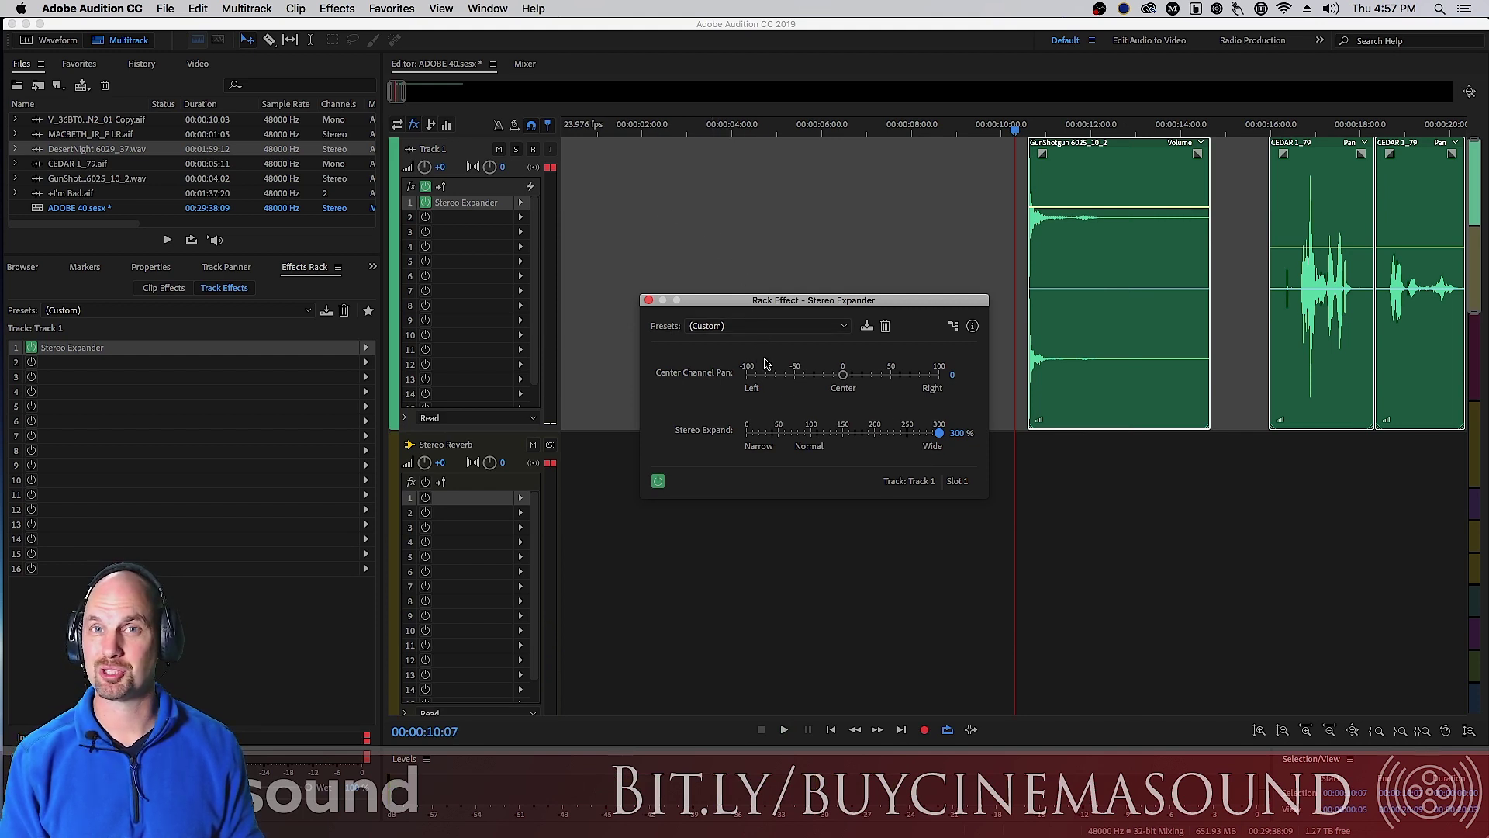
- Enter 0, then 100, in the Stereo Expand field to reset width to 100%
{"action": "left_click", "coordinate": [958, 433]}
{"action": "type", "text": "0"}
{"action": "key", "text": "Return"}
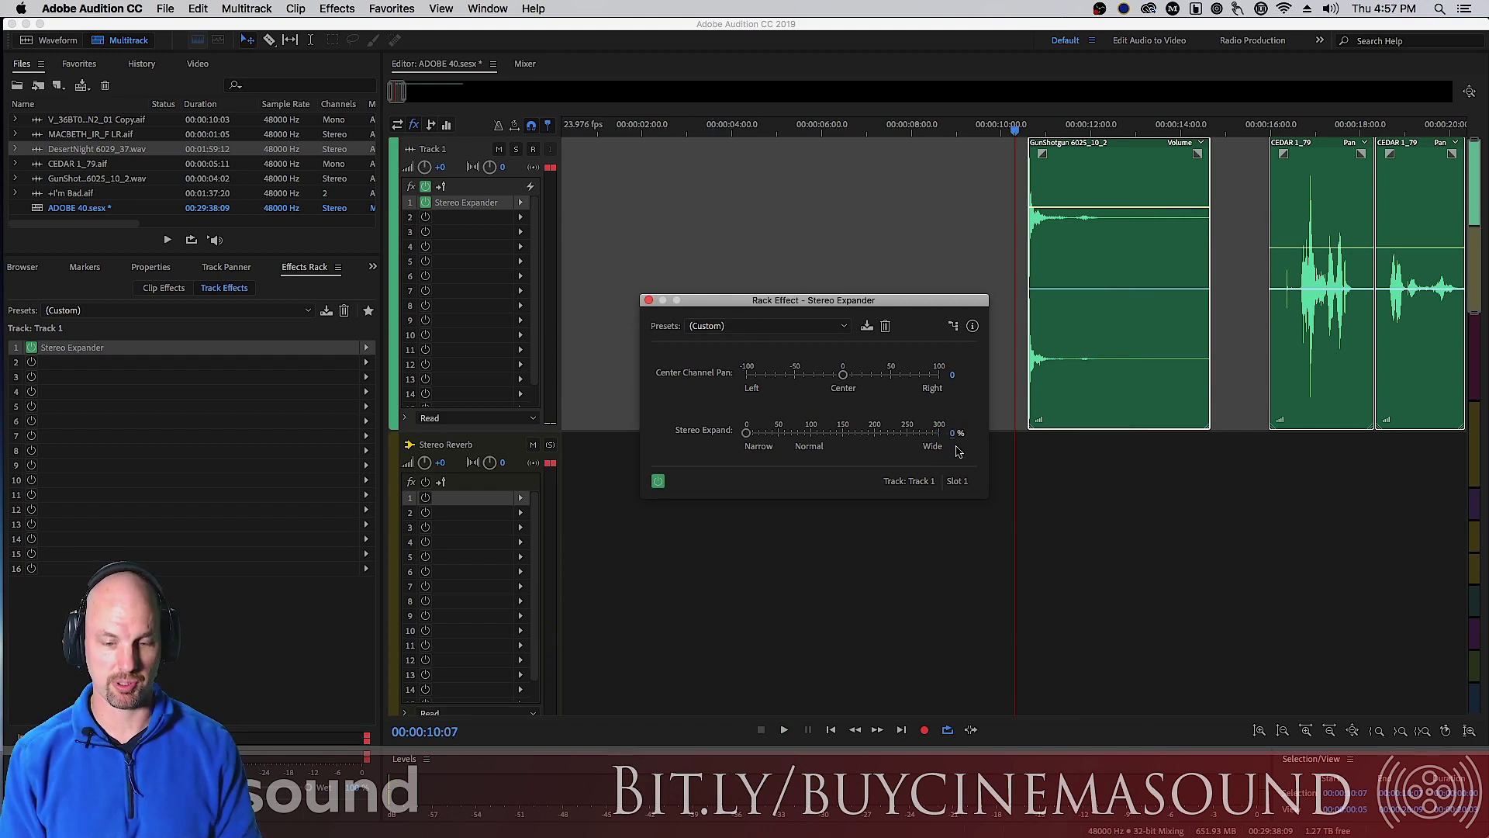
{"action": "left_click", "coordinate": [958, 433]}
{"action": "type", "text": "100"}
{"action": "key", "text": "Return"}
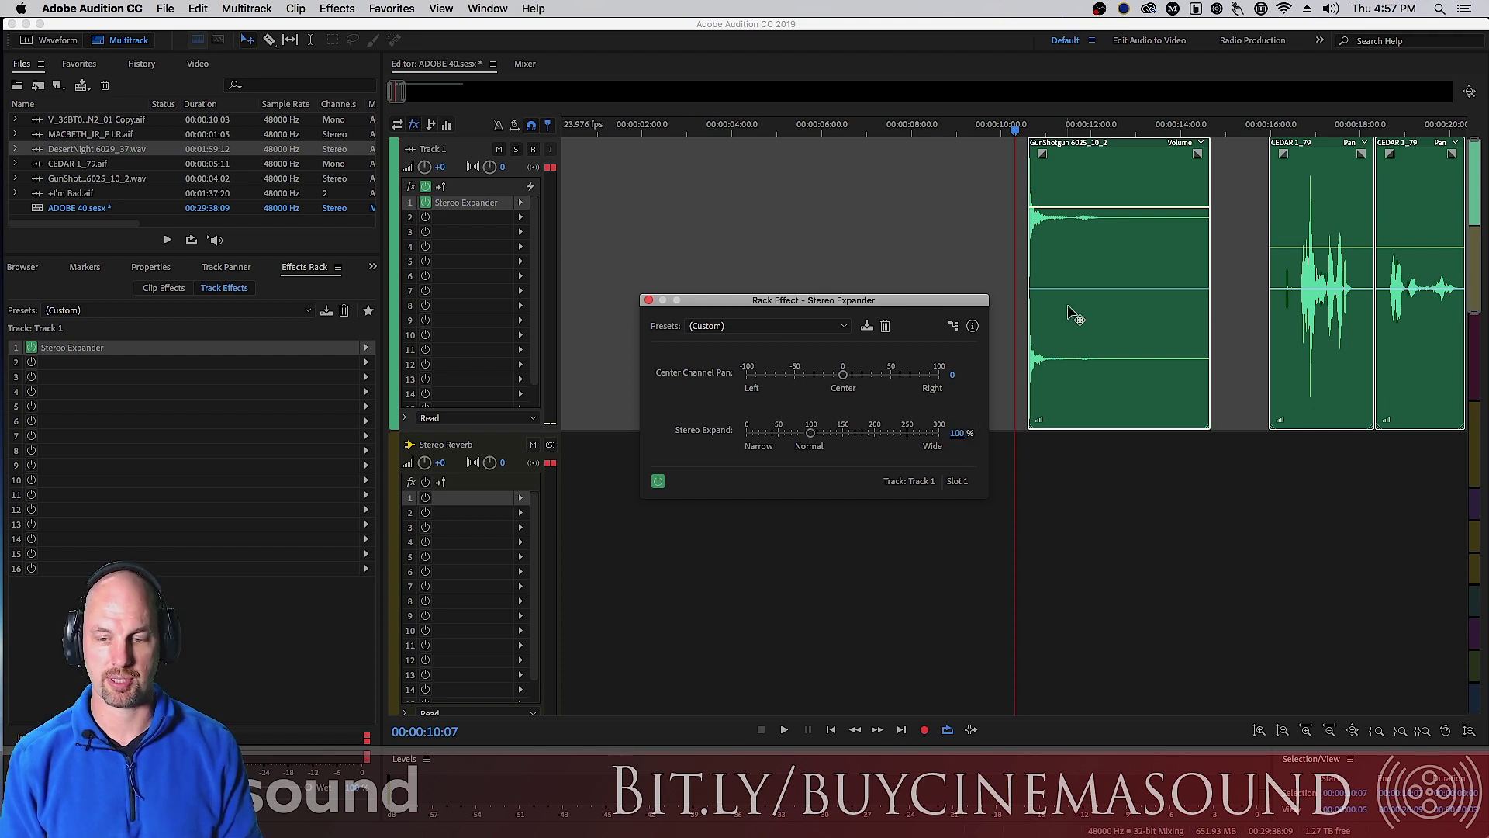
- Place the playhead at 35 seconds in the music clip and play it
{"action": "left_click", "coordinate": [1065, 477]}
{"action": "scroll", "coordinate": [1079, 476], "scroll_direction": "down", "scroll_amount": 5}
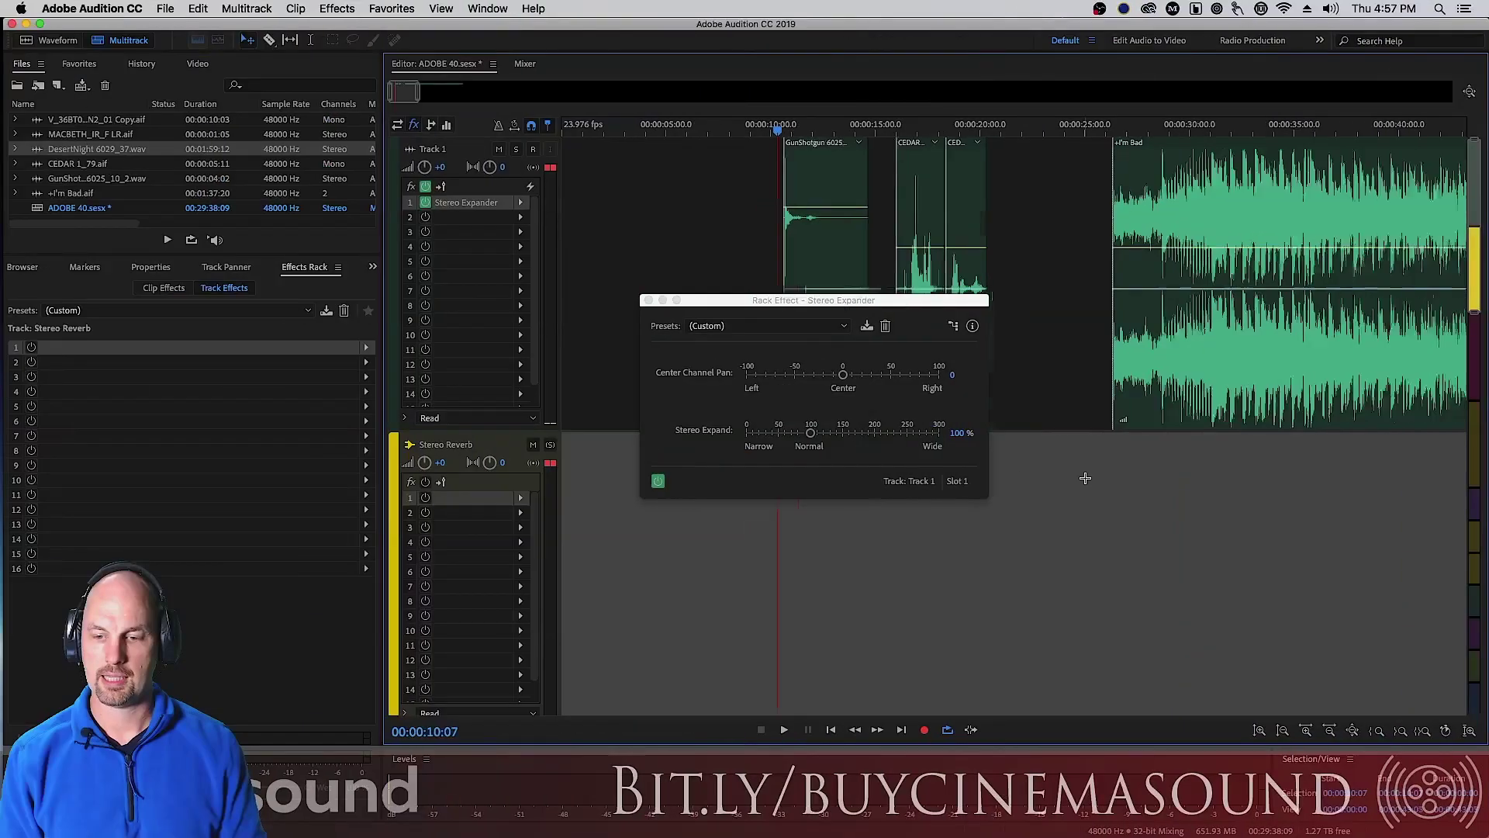
{"action": "left_click", "coordinate": [1067, 128]}
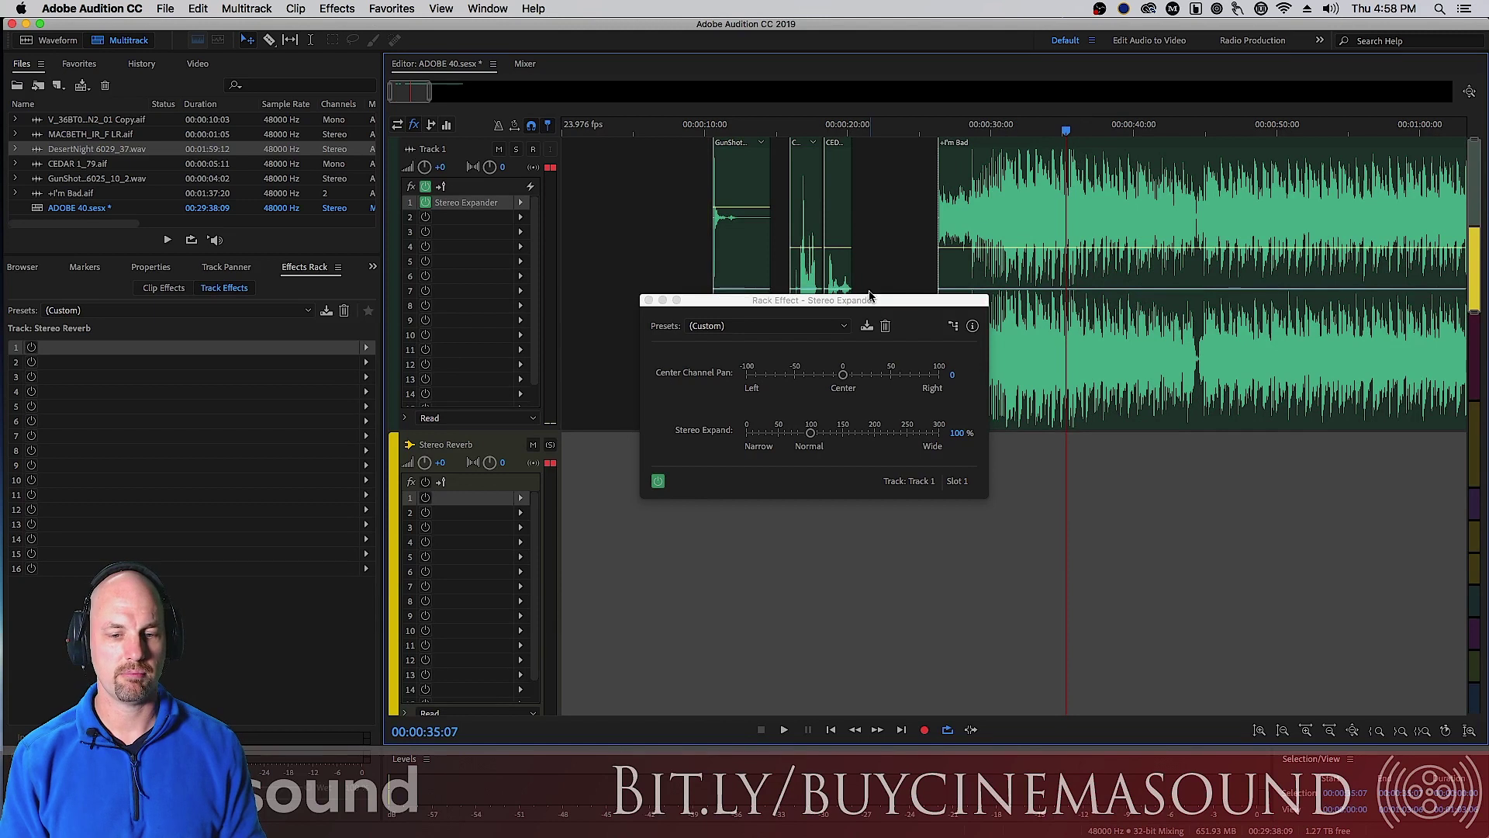
{"action": "left_click_drag", "start_coordinate": [872, 301], "coordinate": [808, 147]}
{"action": "key", "text": "space"}
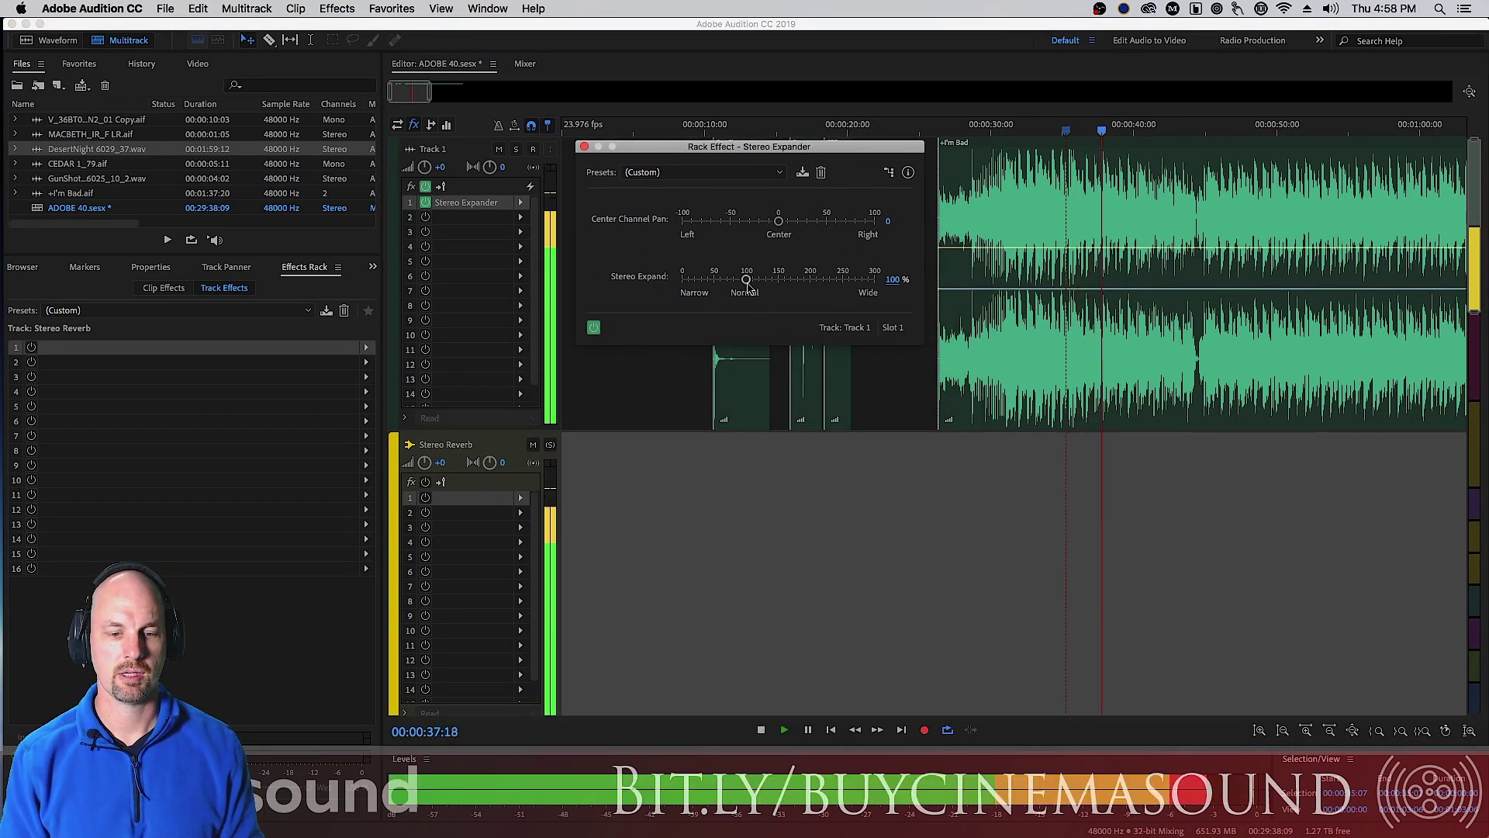
{"action": "key", "text": "space"}
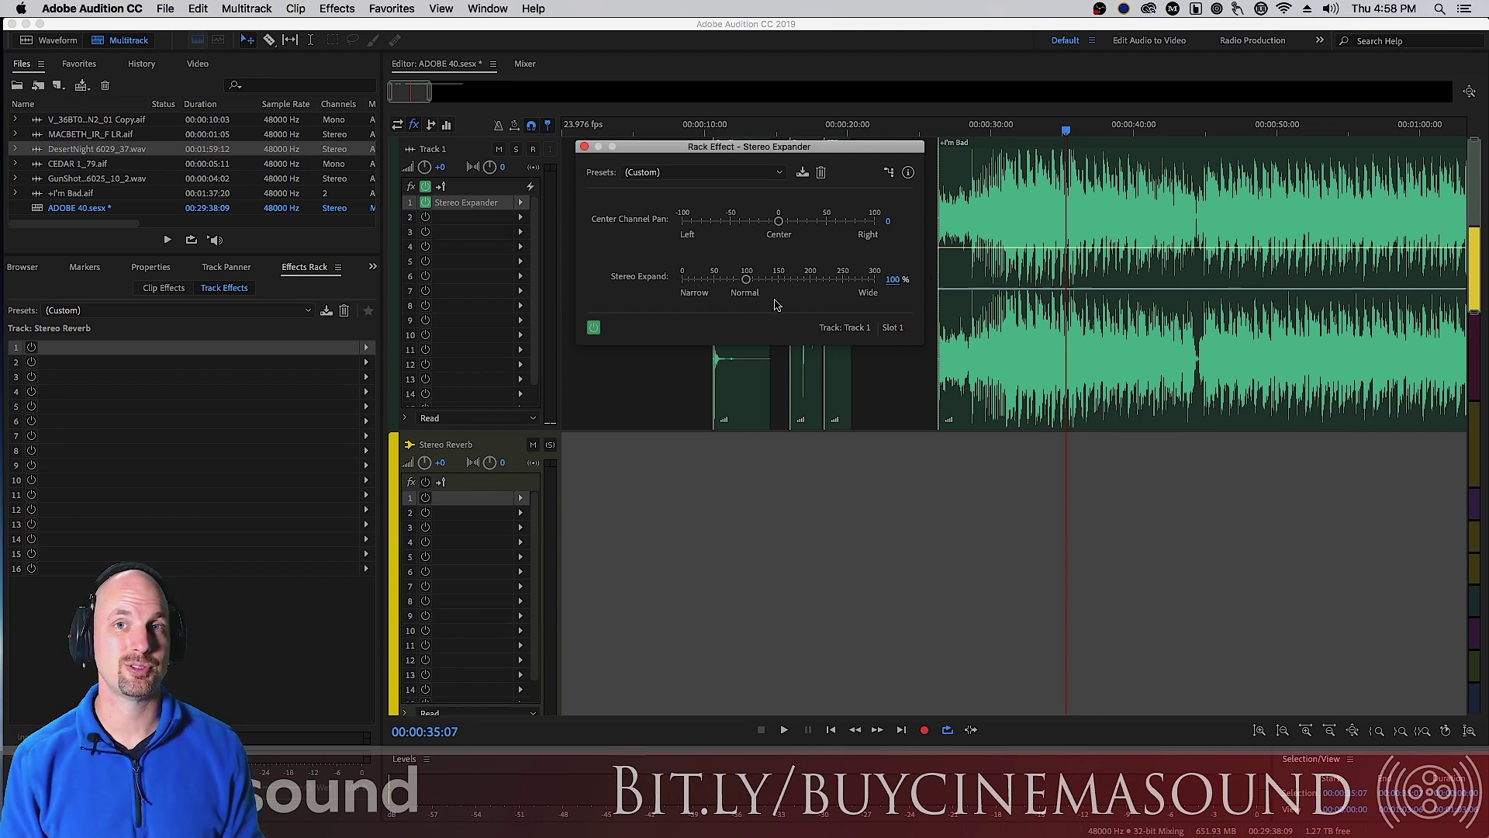
{"action": "key", "text": "space"}
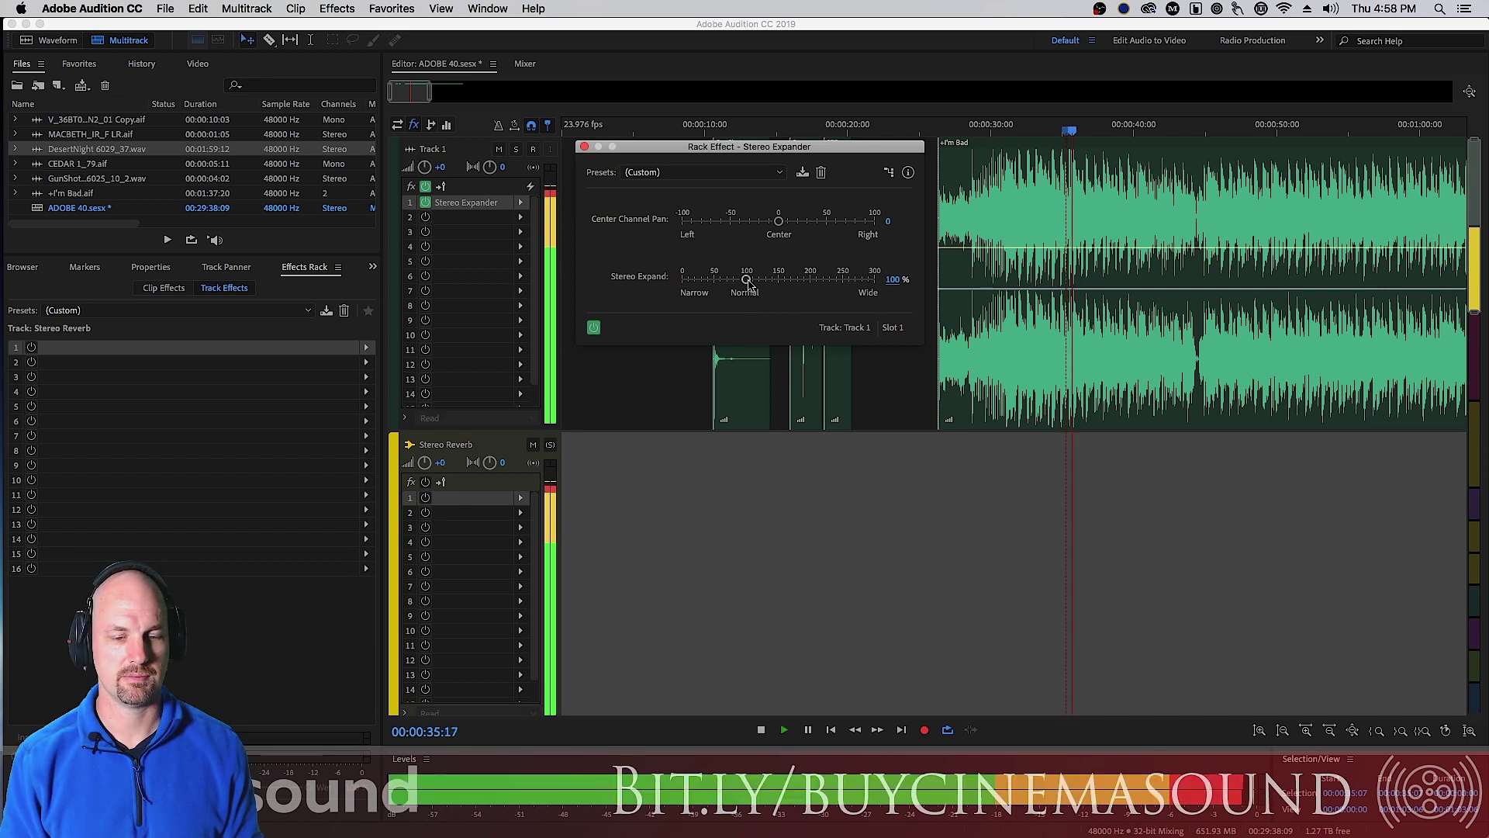
- Sweep Stereo Expand across its range on the music, comparing against the bypassed effect
{"action": "left_click_drag", "start_coordinate": [746, 279], "coordinate": [817, 283]}
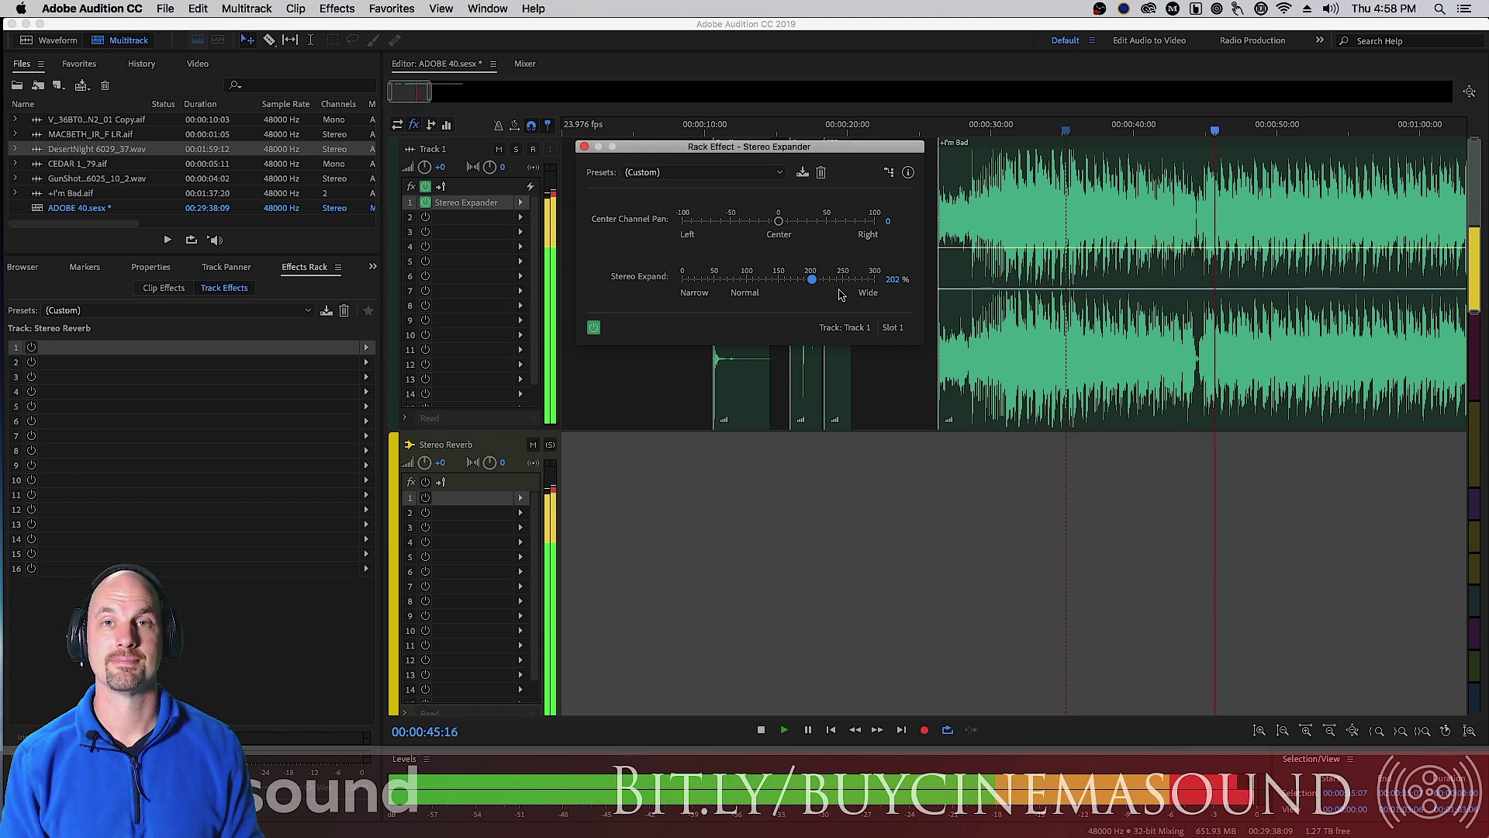
{"action": "left_click_drag", "start_coordinate": [815, 281], "coordinate": [875, 285]}
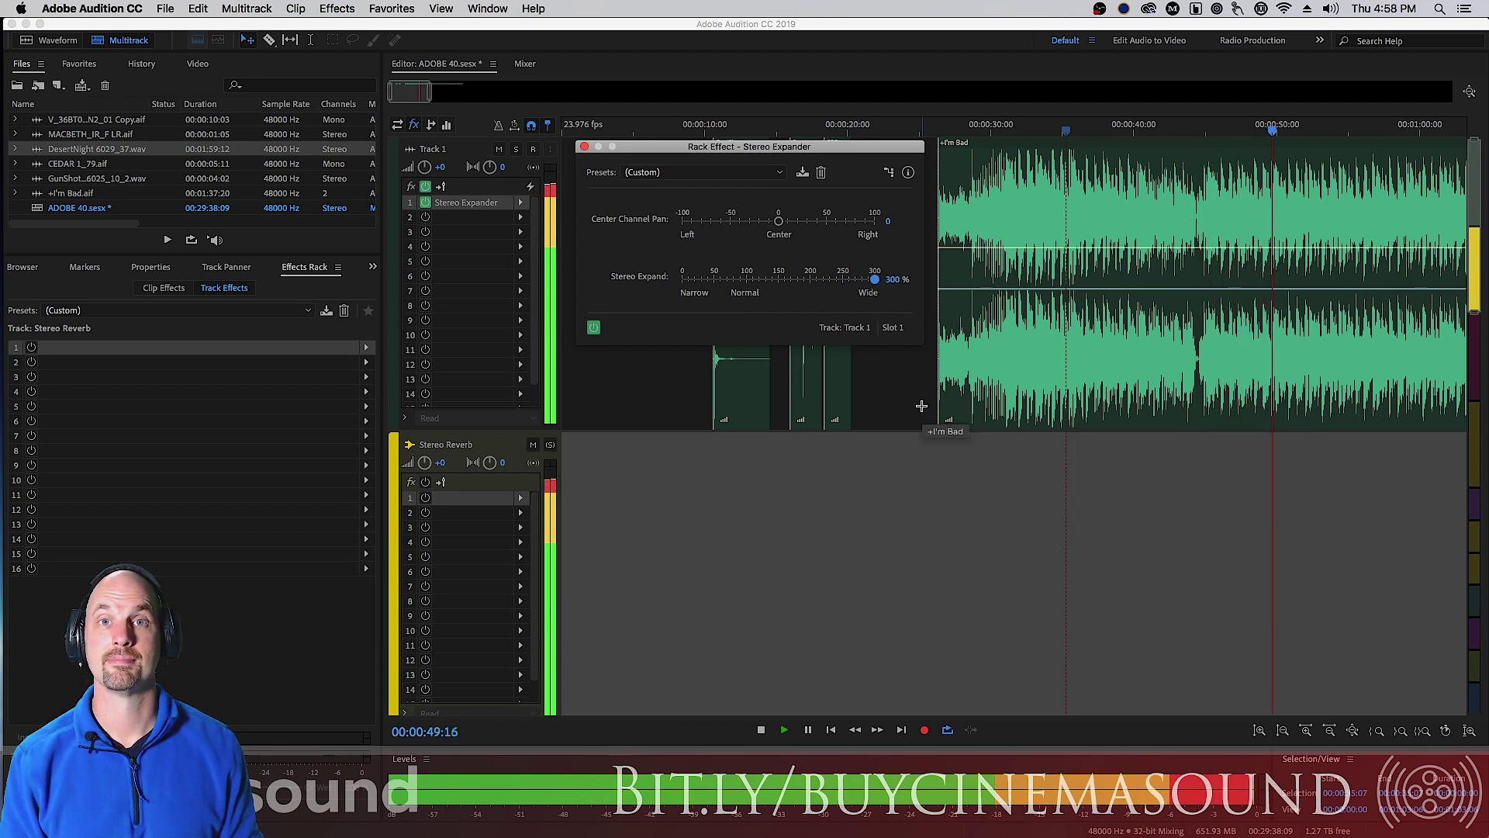
{"action": "left_click", "coordinate": [593, 328]}
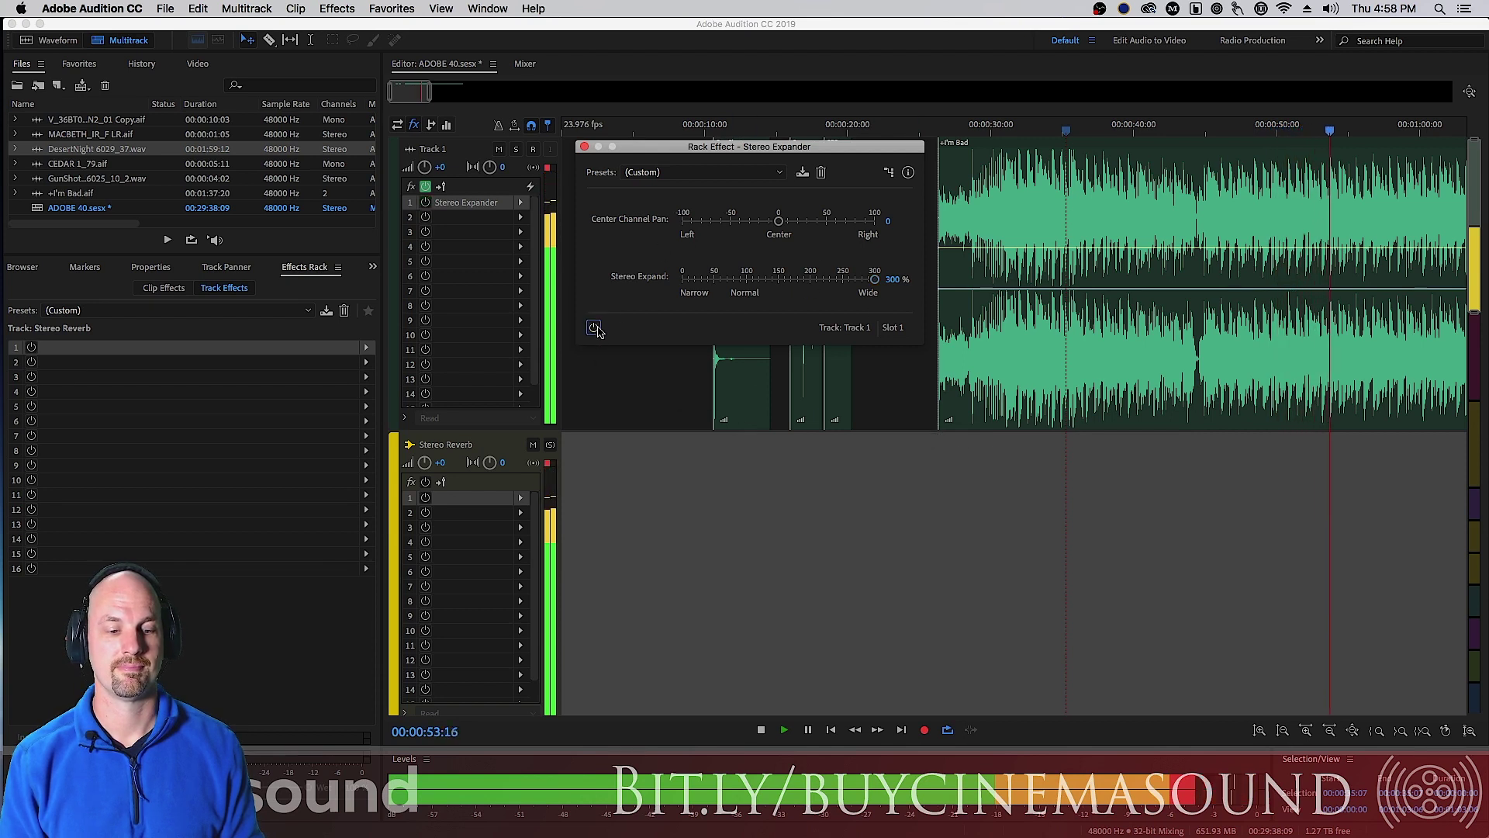
{"action": "left_click", "coordinate": [594, 327]}
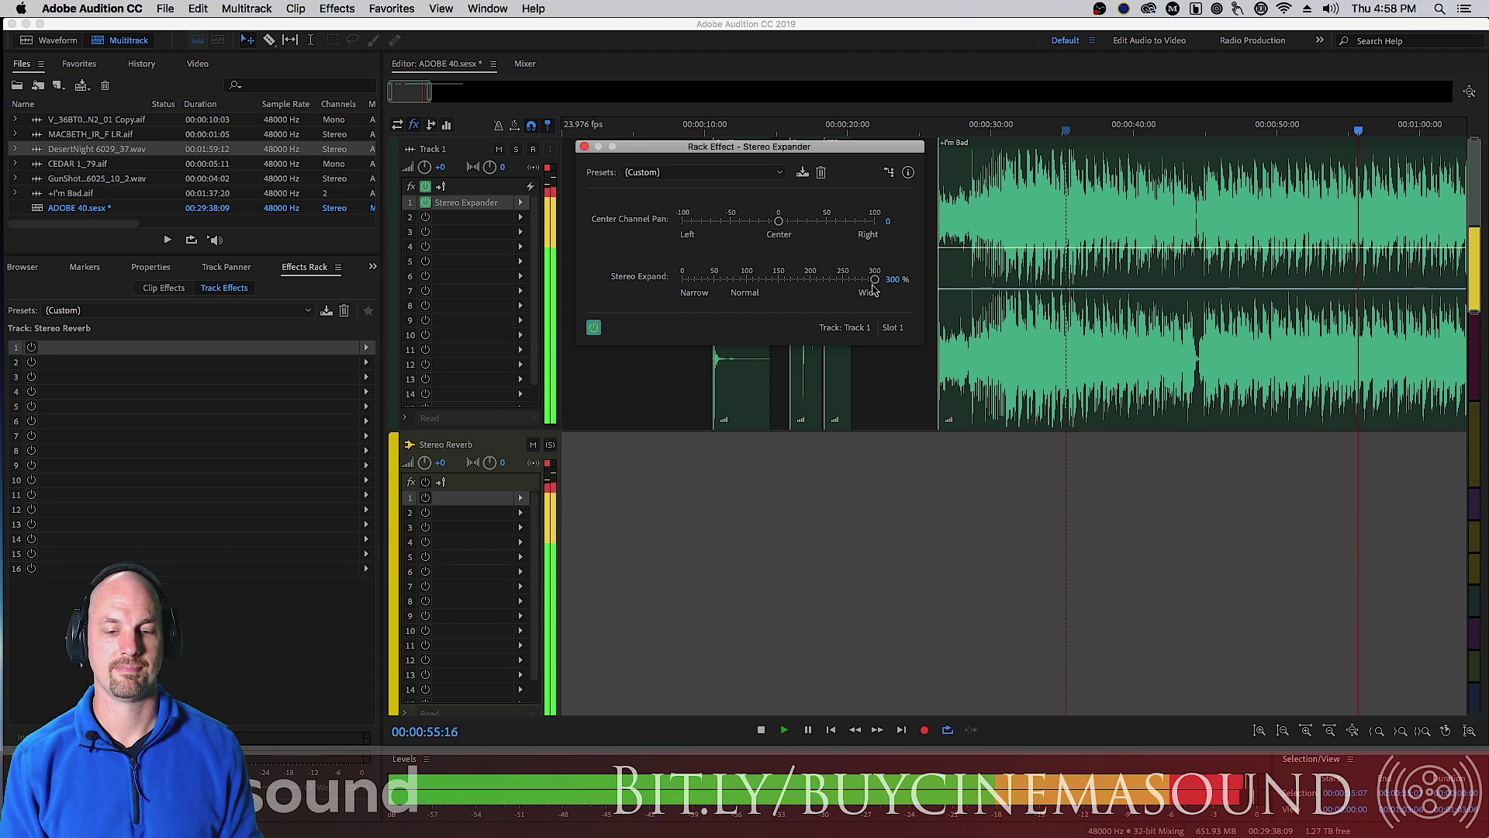
{"action": "left_click_drag", "start_coordinate": [875, 279], "coordinate": [749, 281]}
{"action": "key", "text": "space"}
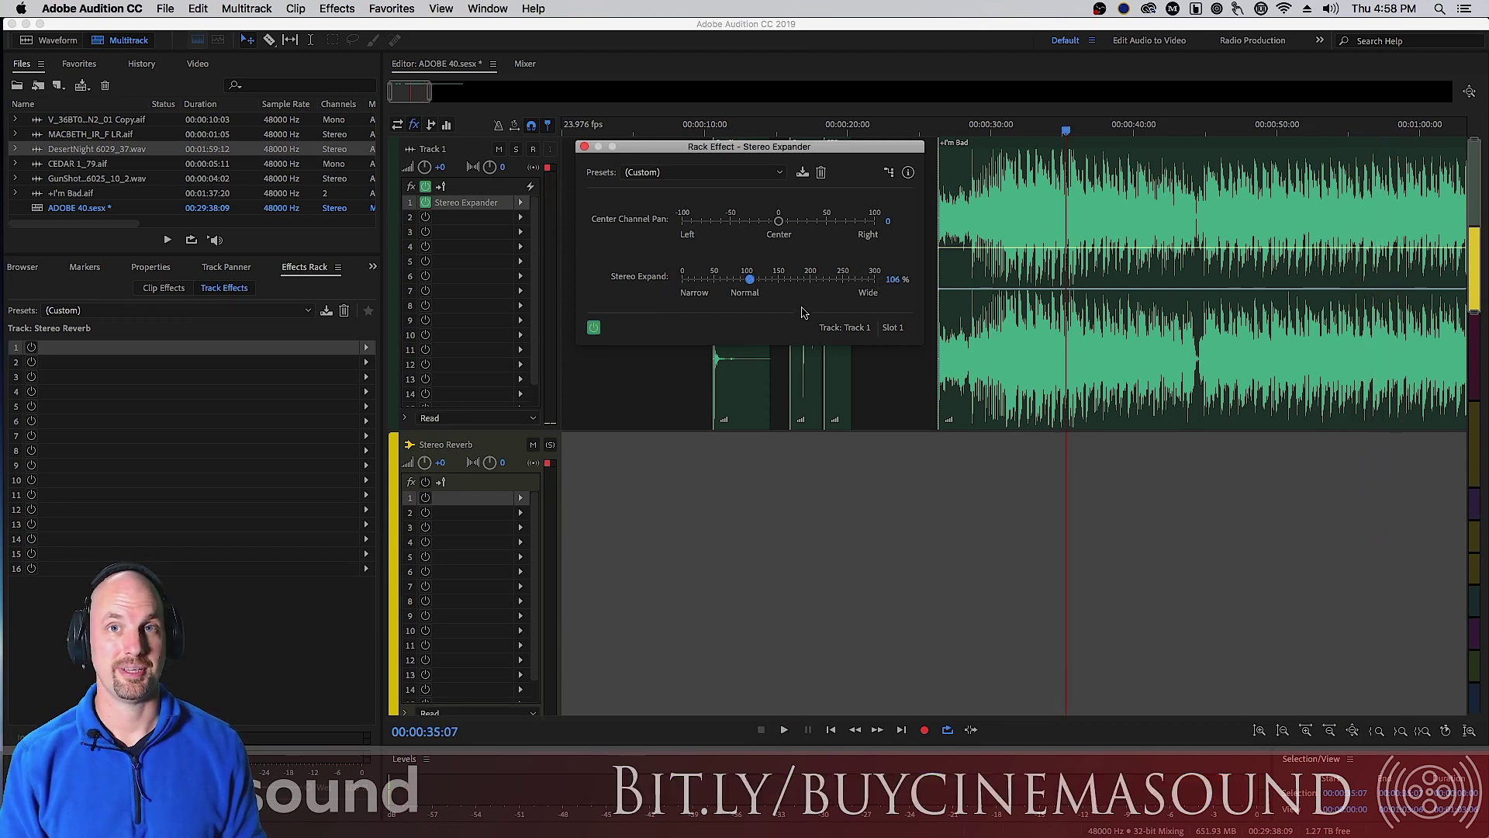